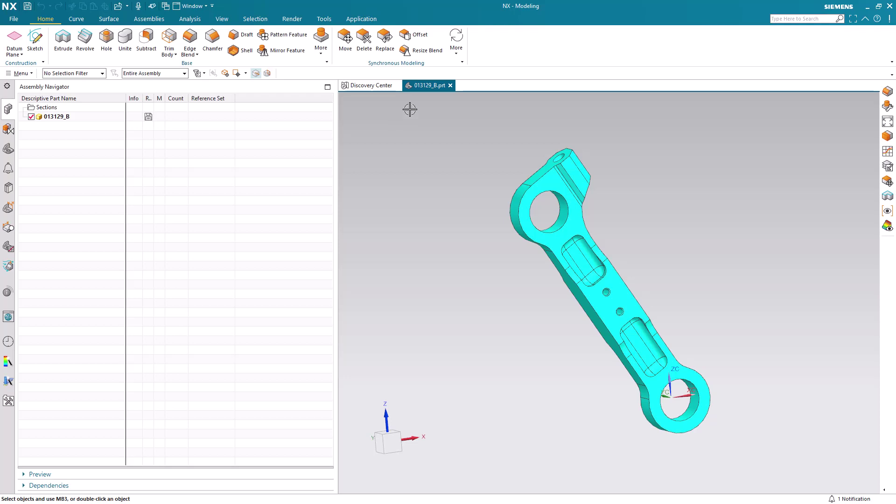
Tick Performance Predictor in the ribbon's tab list to show its tools.
right_click(434, 20)
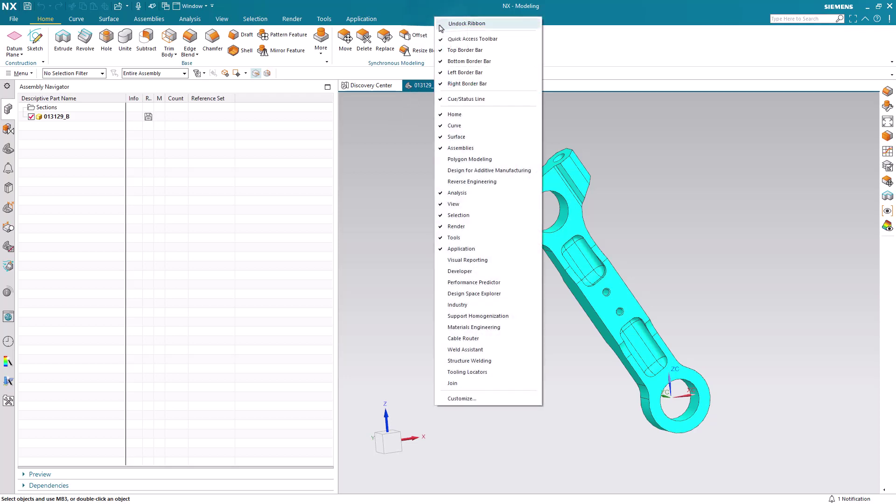
left_click(484, 283)
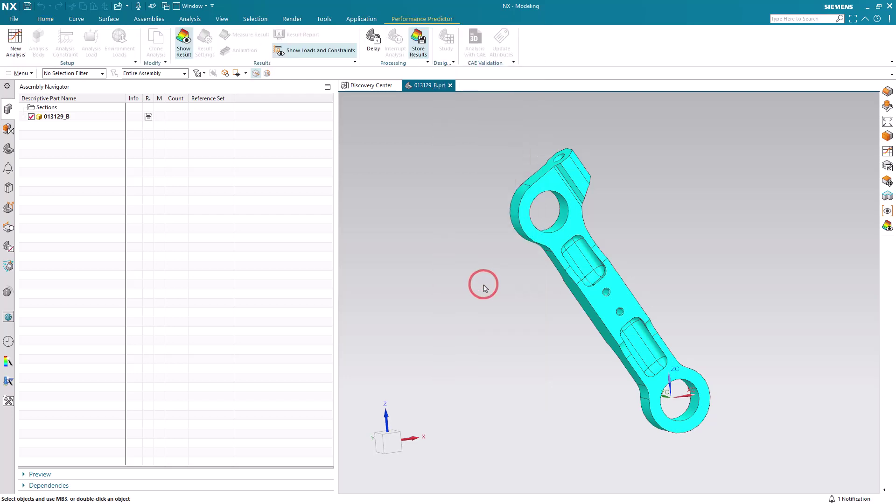
Create the medium-resolution Structural 01 analysis and open the Performance Predictor Navigator tree.
left_click(16, 41)
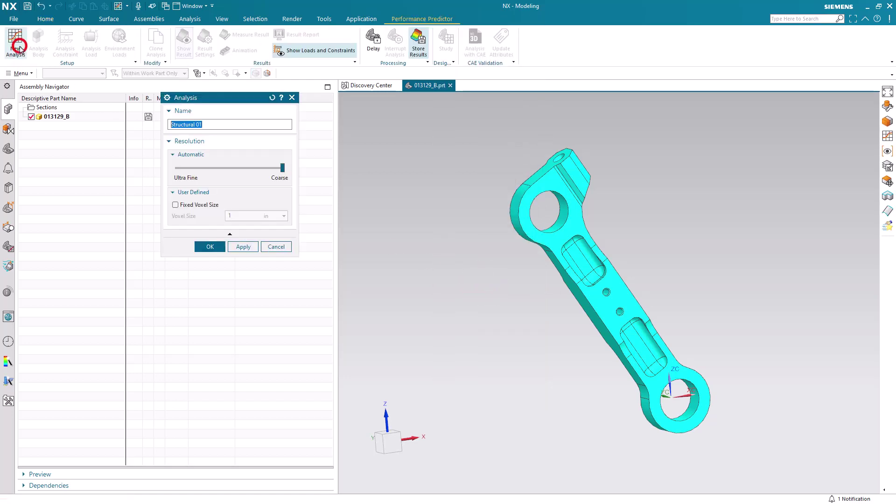
left_click(237, 171)
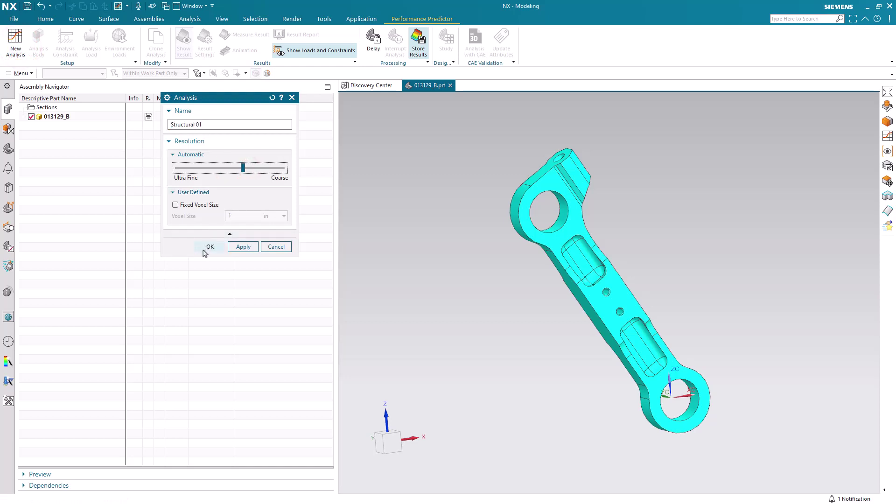
left_click(204, 250)
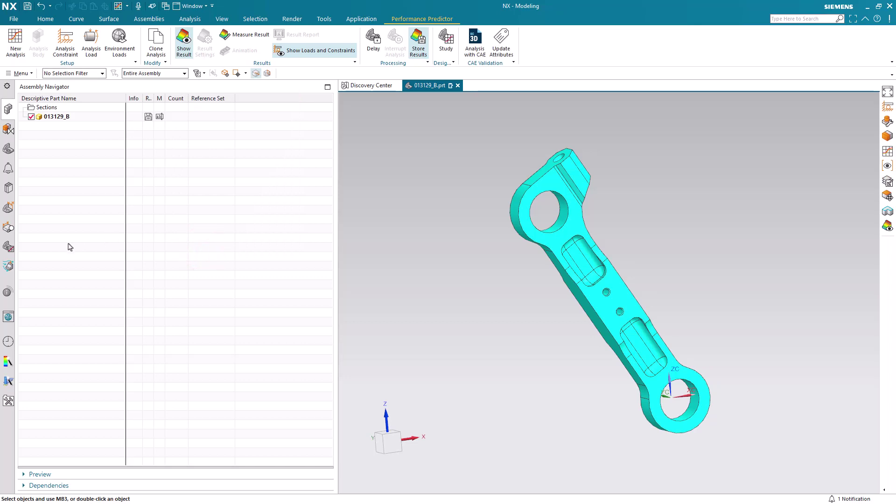
left_click(8, 267)
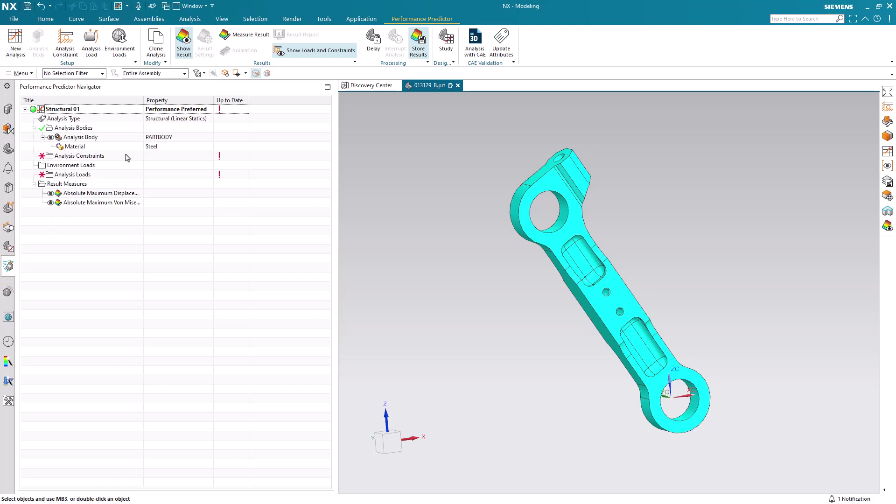
mouse_move(220, 114)
mouse_move(220, 158)
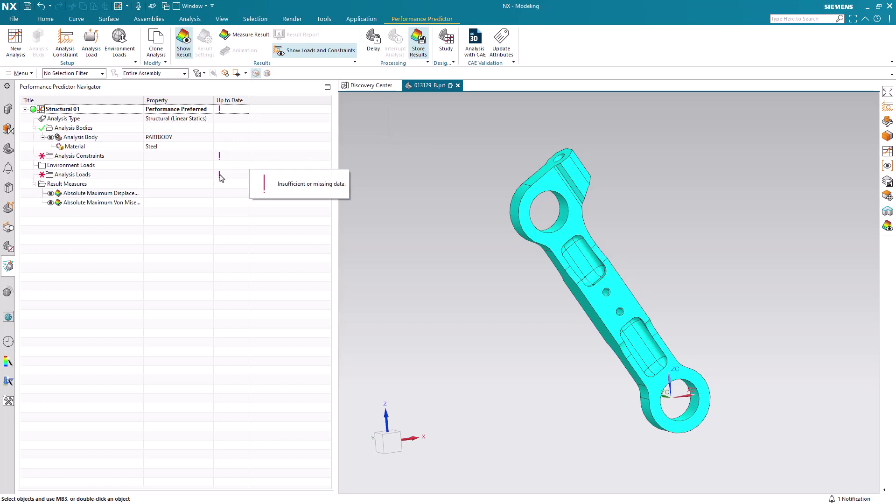
Replace the body's Steel with a user-defined Aluminum_6061 from the library materials.
mouse_move(144, 151)
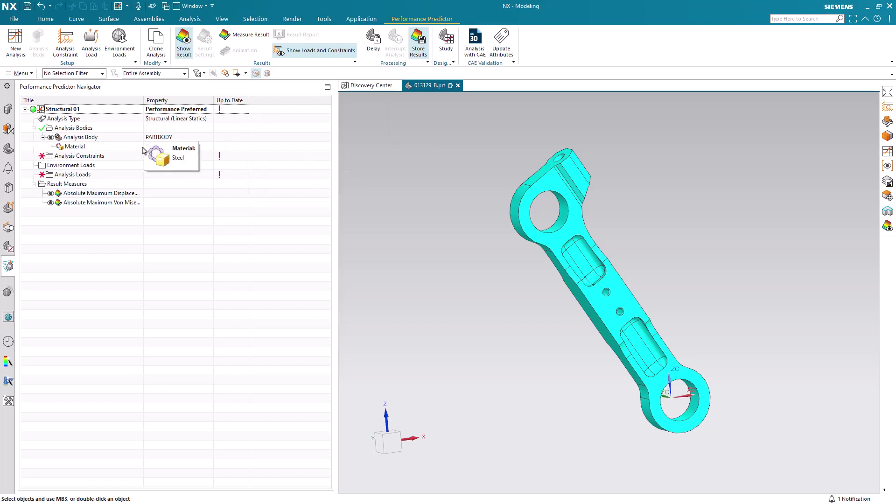
right_click(116, 149)
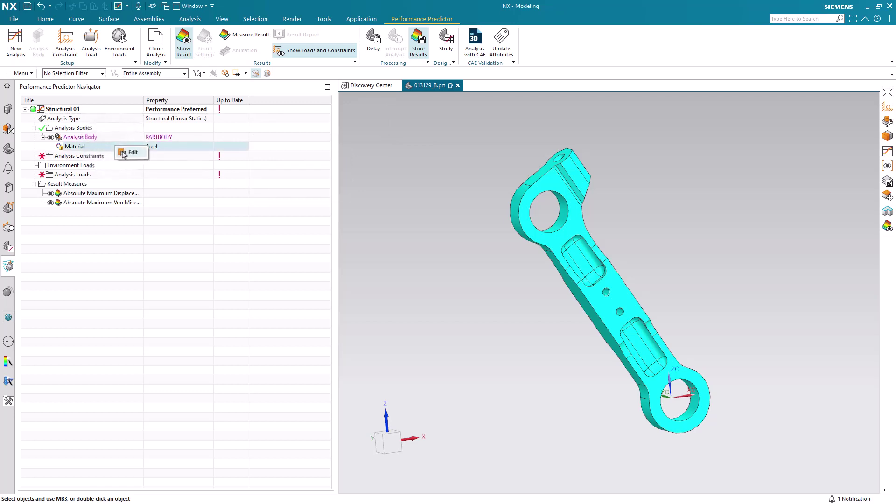
left_click(126, 152)
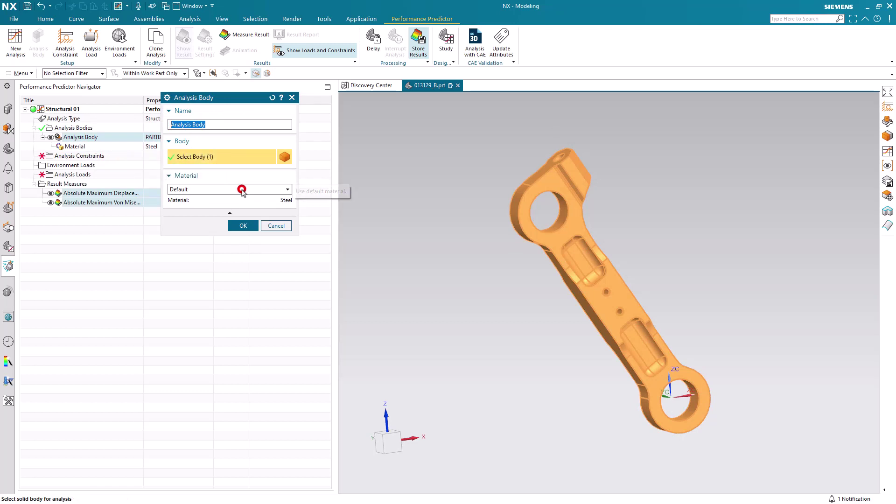
left_click(241, 189)
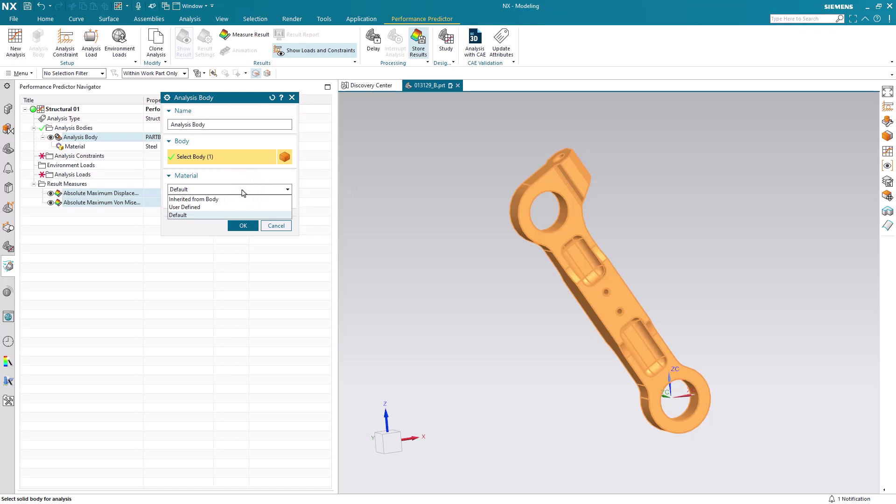
left_click(223, 207)
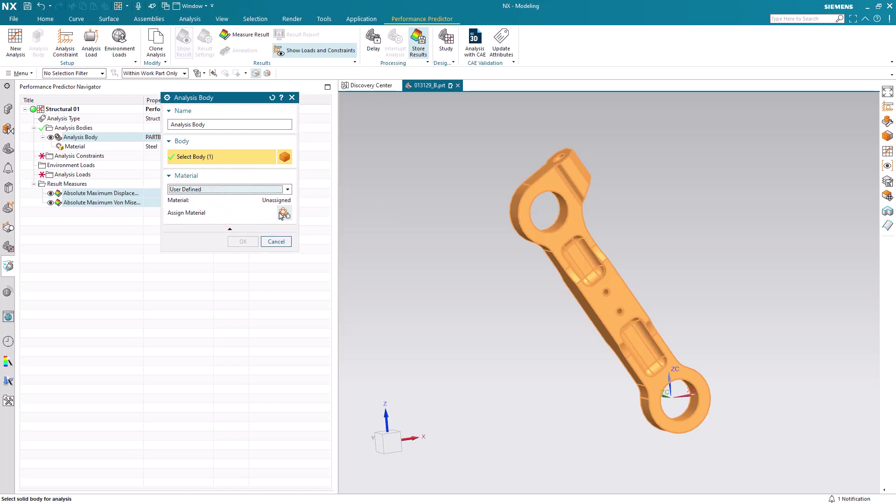
left_click(283, 212)
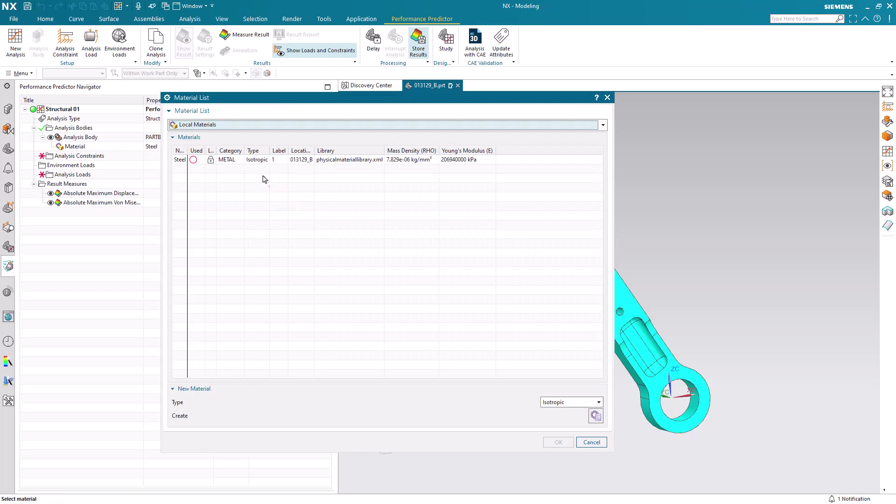
left_click(248, 125)
left_click(240, 136)
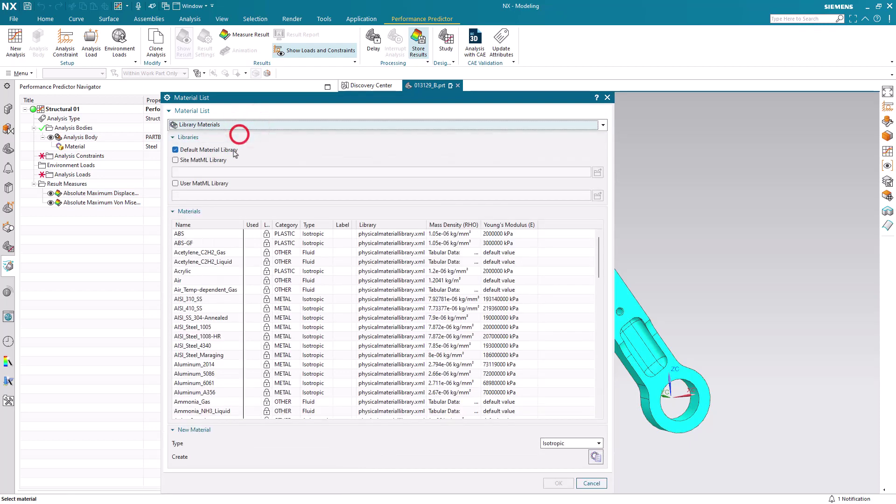
left_click(208, 383)
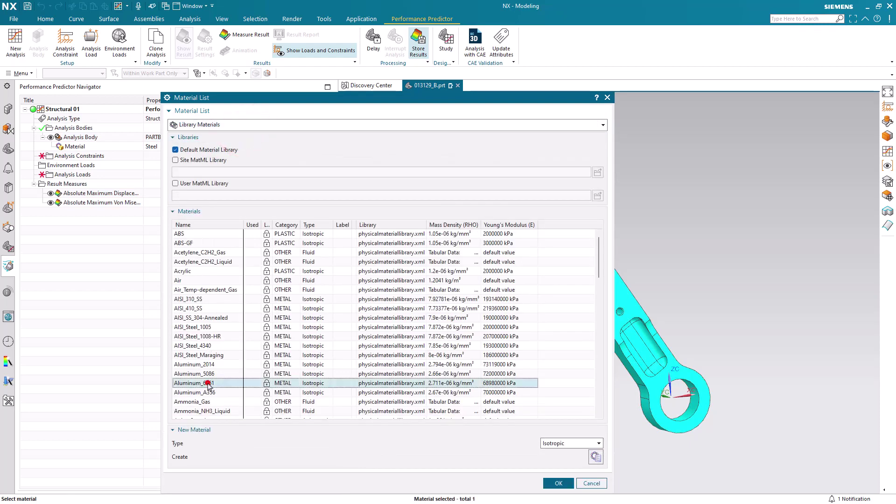
left_click(556, 483)
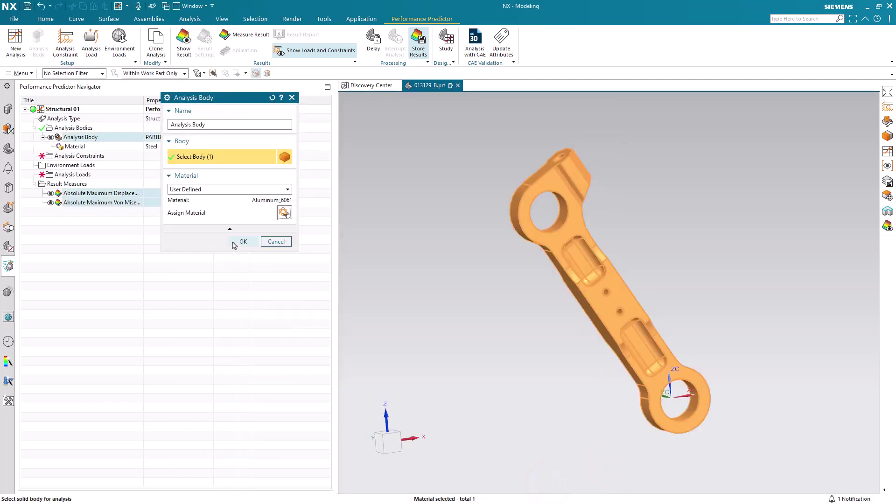
left_click(234, 245)
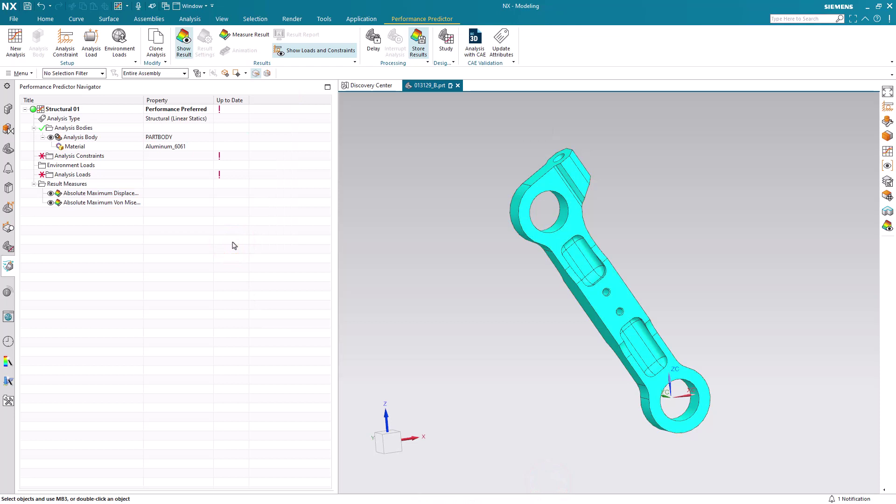
Add a Fixed 01 constraint on the upper hole's inner face.
double_click(91, 157)
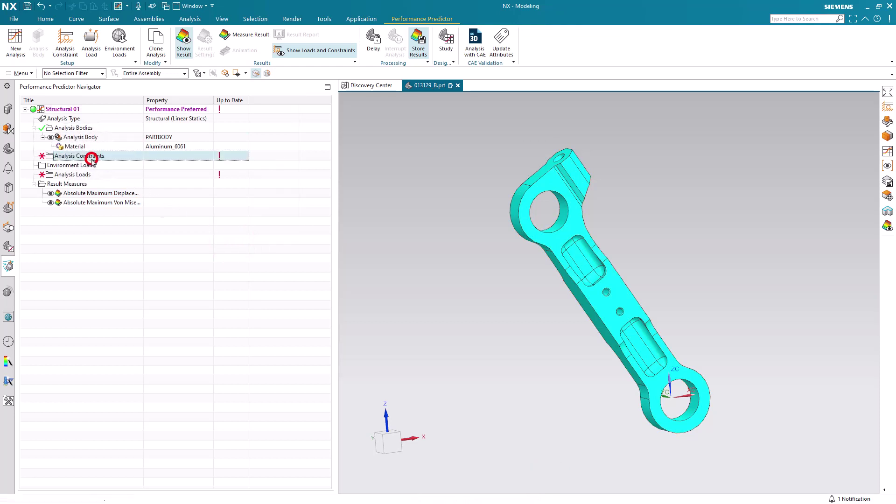
left_click(208, 115)
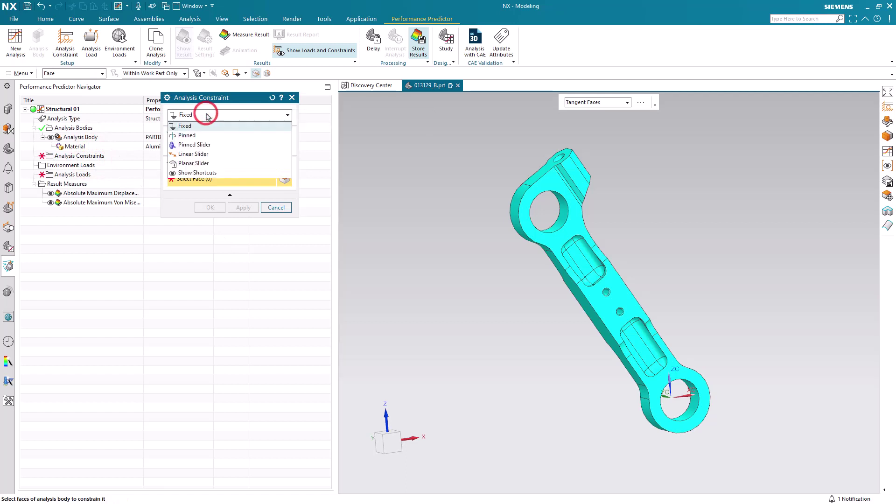
left_click(209, 116)
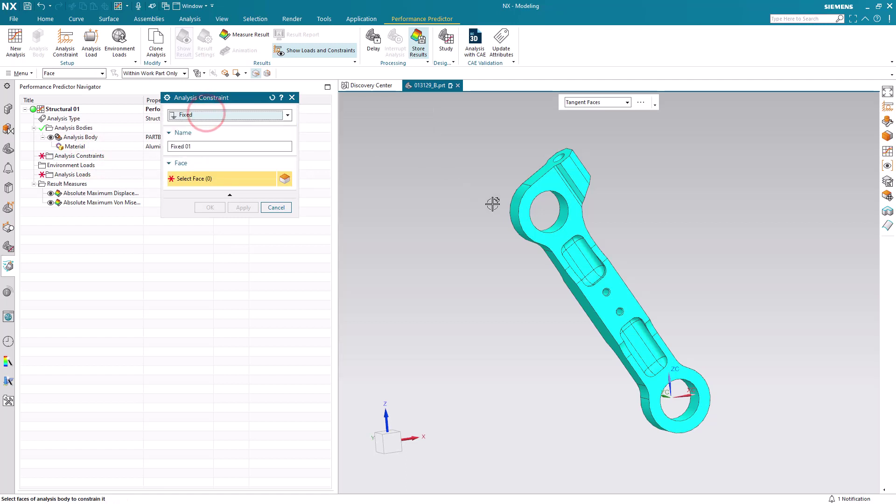
left_click(557, 220)
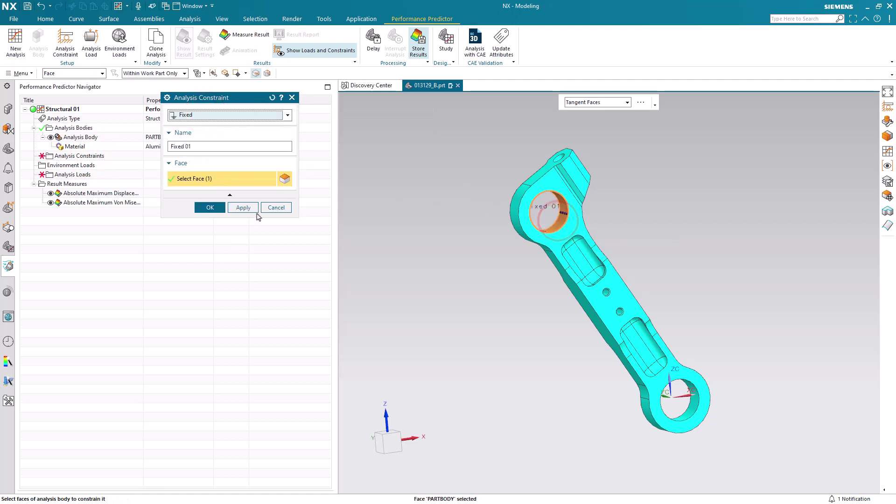
left_click(214, 209)
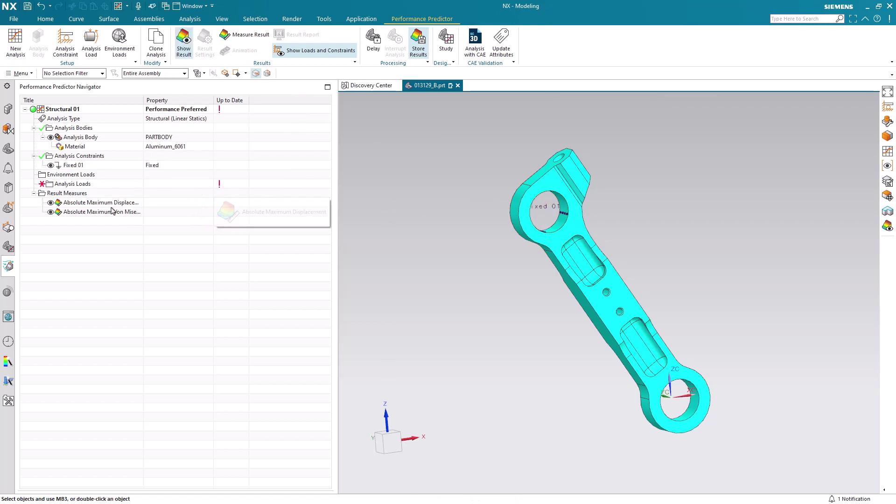
Apply the 111 lbf Force 01 load to the lower hole's inner face and run the analysis.
right_click(88, 185)
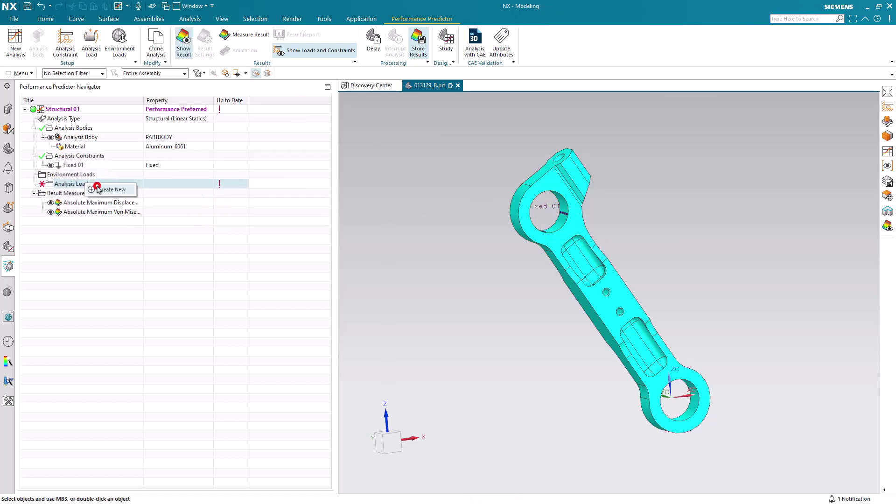
left_click(98, 188)
left_click(223, 116)
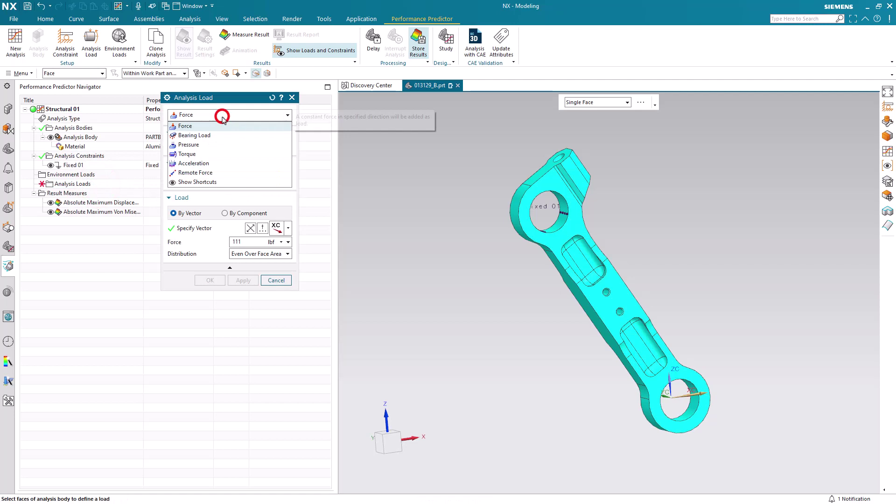
left_click(222, 118)
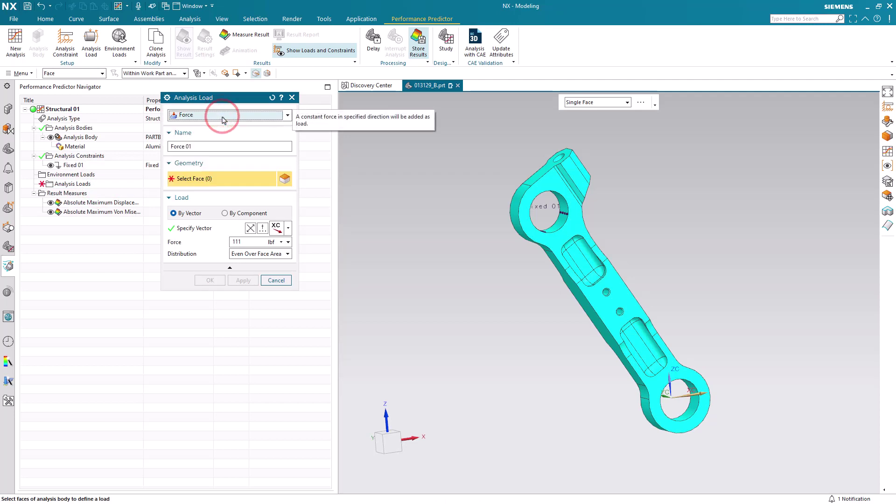
left_click(670, 396)
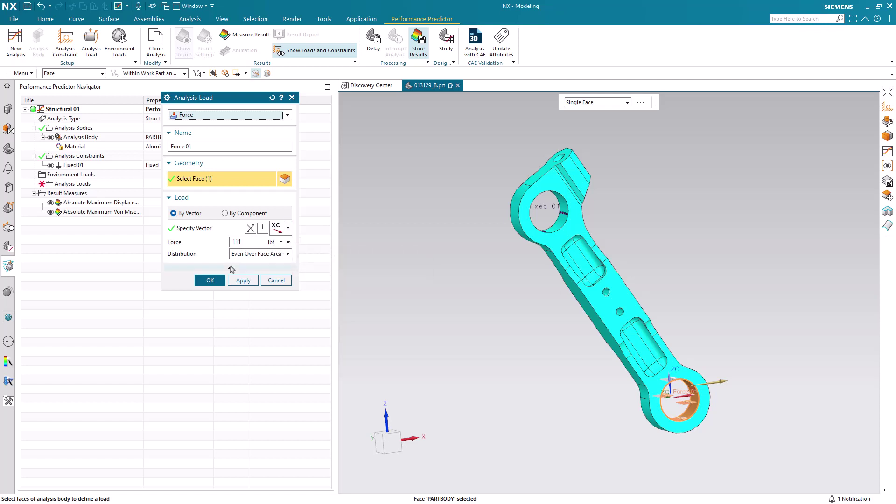
left_click(213, 280)
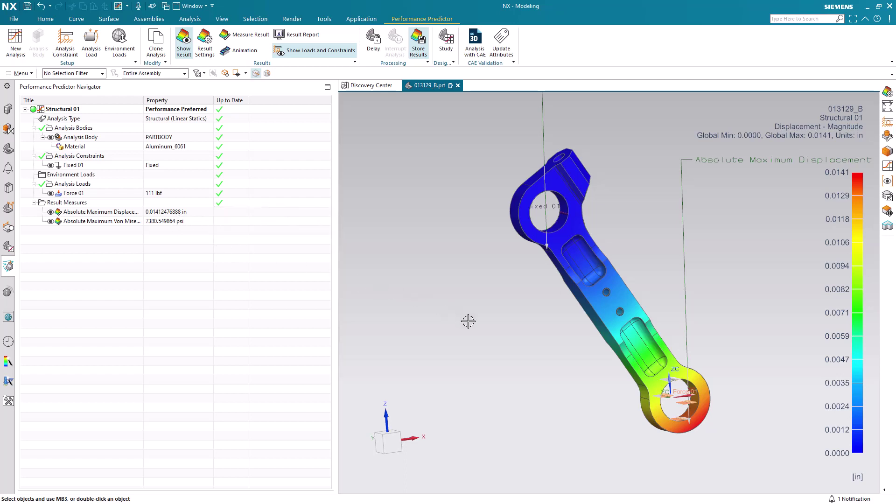
Move the displacement (0.0141 in) and Von Mises stress callouts lower in the view.
scroll(409, 372, "down", 1)
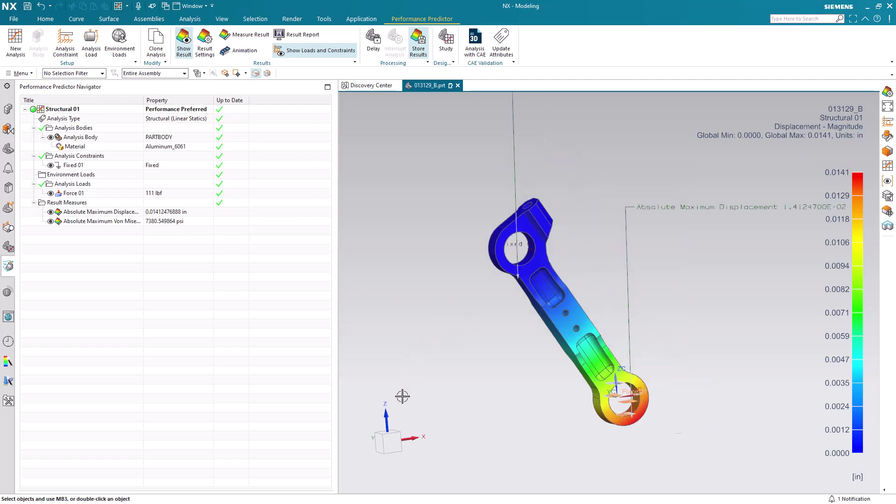
scroll(401, 402, "down", 1)
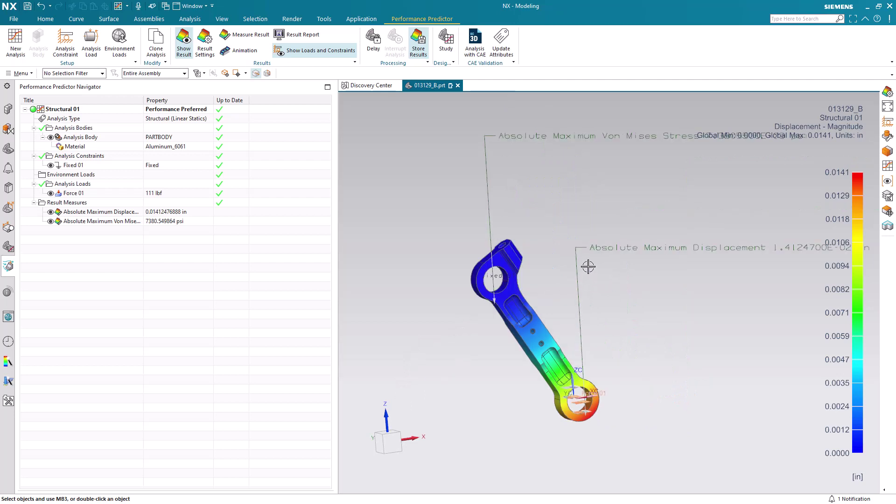
left_click_drag(592, 252, 606, 352)
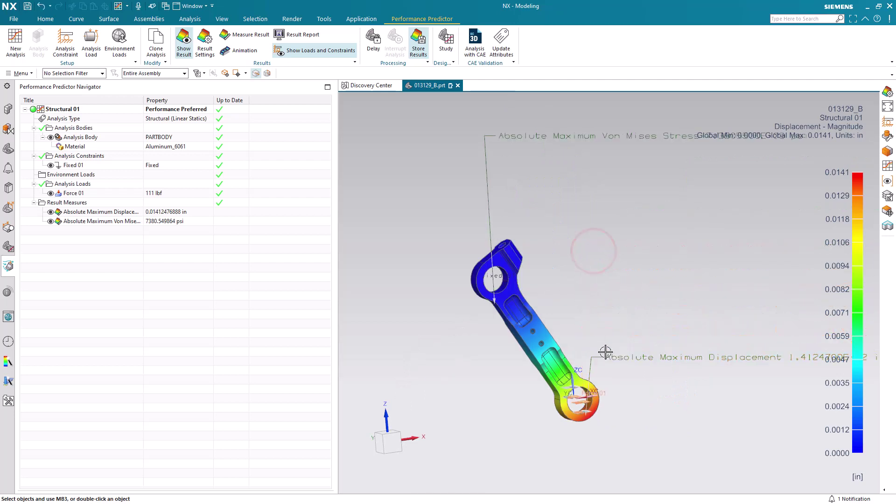
left_click_drag(554, 138, 589, 247)
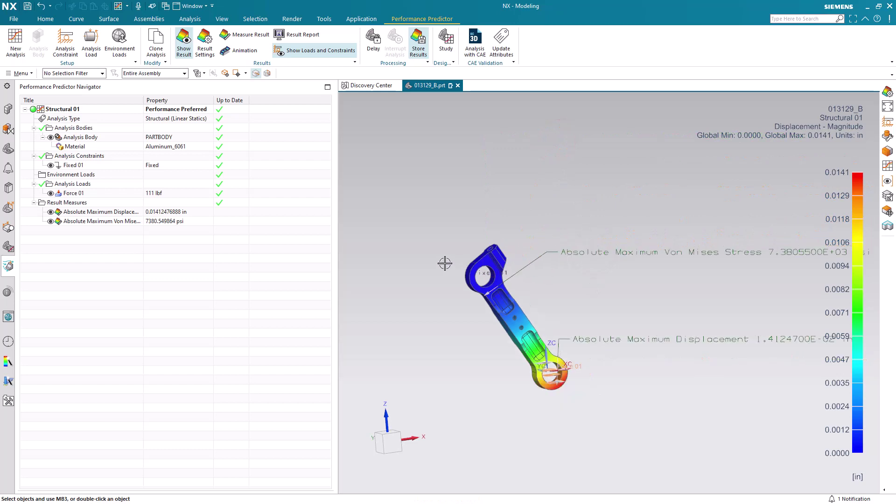
scroll(648, 299, "up", 3)
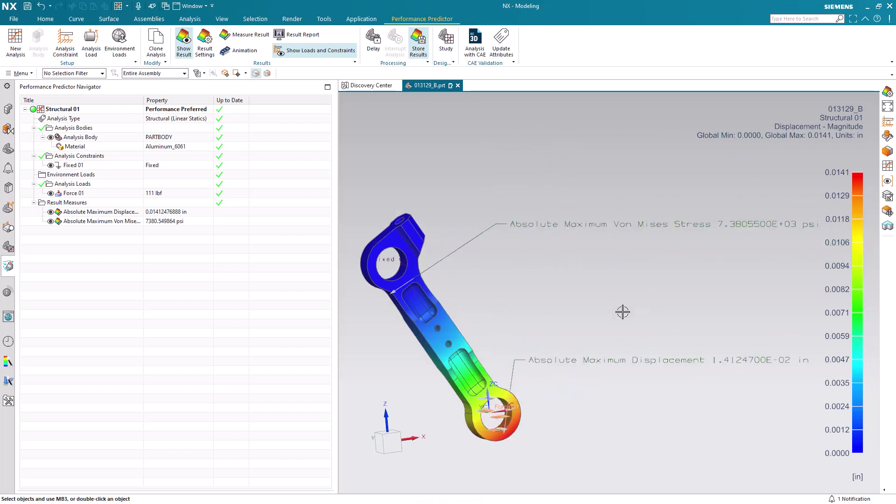
Show the von Mises stress contour, inspect it, then switch back to displacement results.
left_click(208, 41)
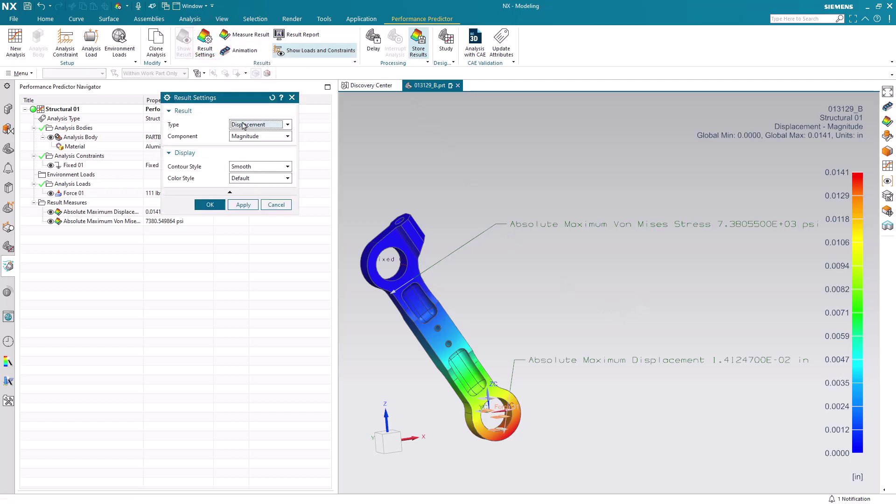
left_click(243, 124)
left_click(243, 142)
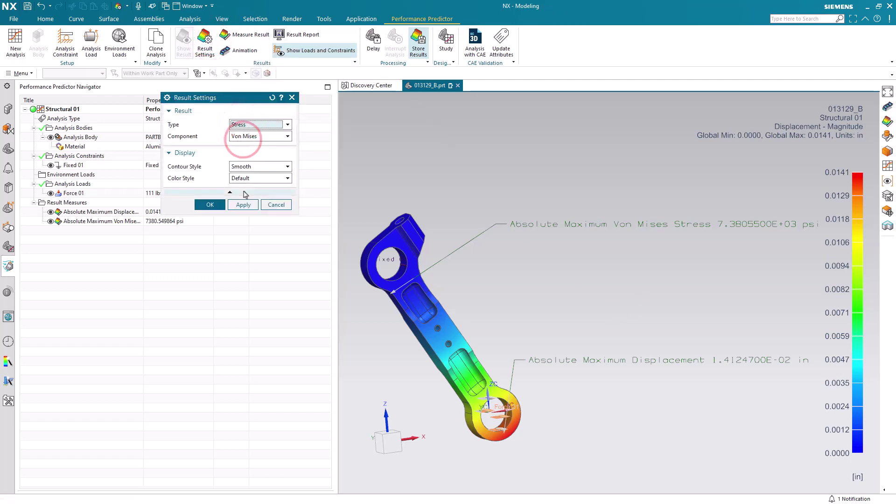
left_click(243, 204)
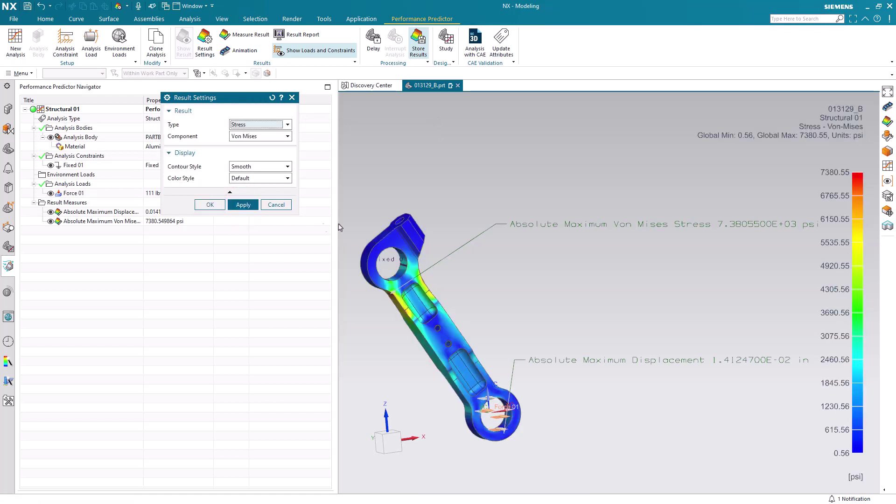
mouse_move(389, 211)
middle_mouse_down()
mouse_move(402, 197)
mouse_move(377, 211)
middle_mouse_up()
left_click(286, 125)
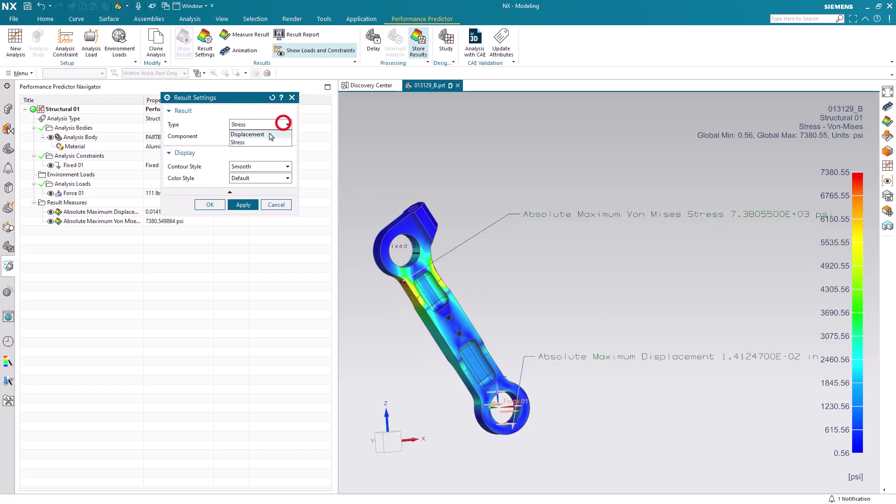
left_click(261, 136)
left_click(216, 206)
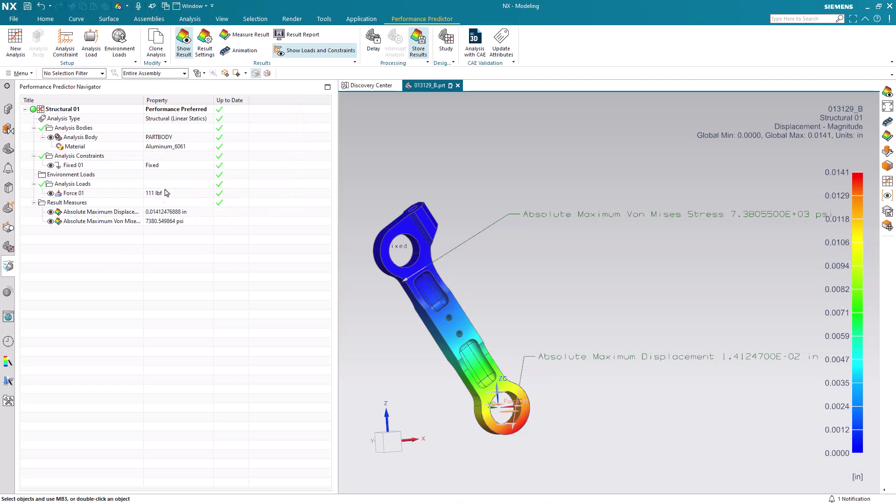
Play the deformation animation through a cycle, close it, and return to the Home tab.
left_click(241, 49)
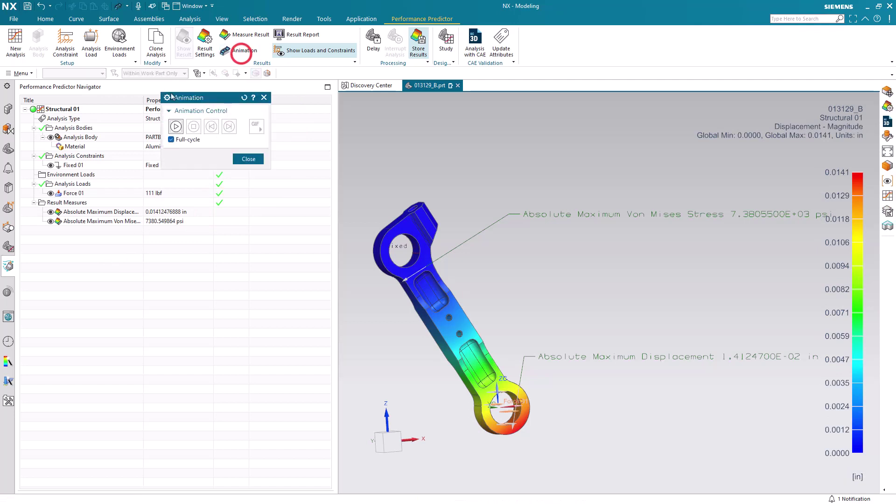
left_click(173, 127)
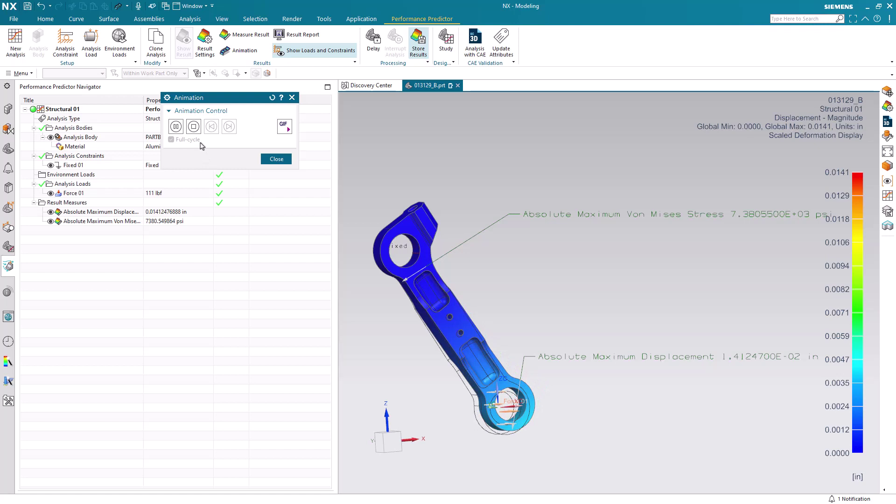
left_click(194, 128)
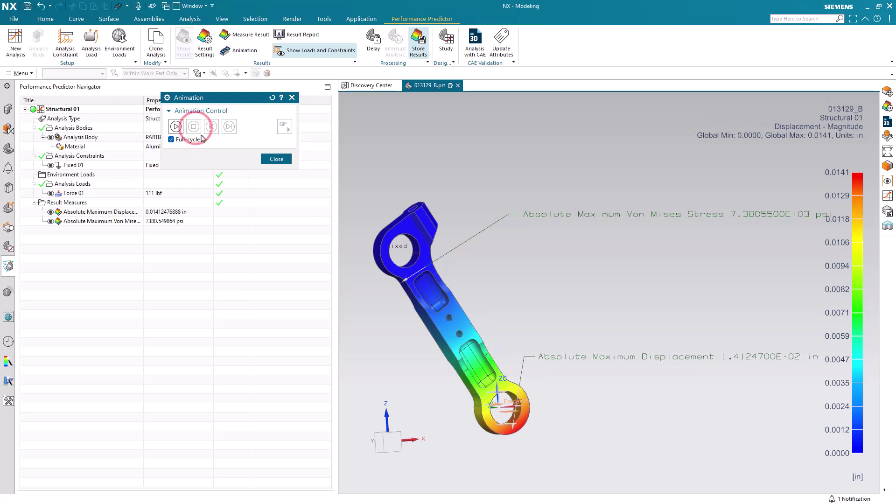
left_click(274, 160)
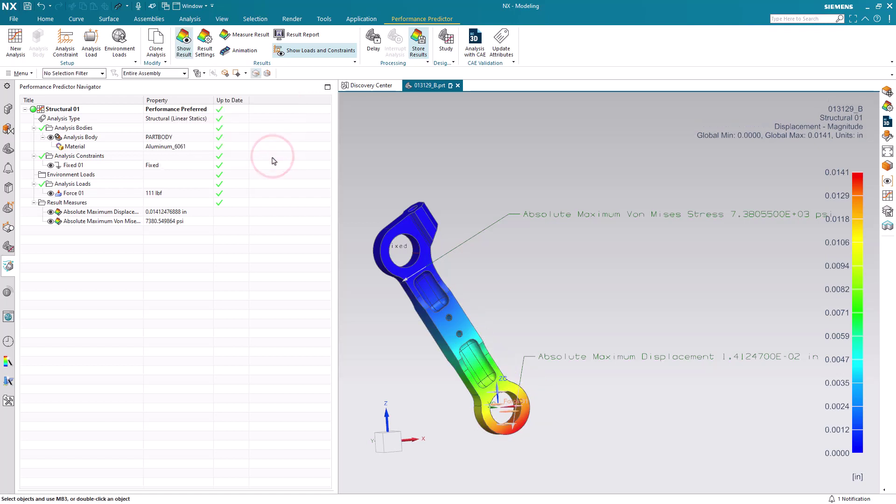
left_click(49, 20)
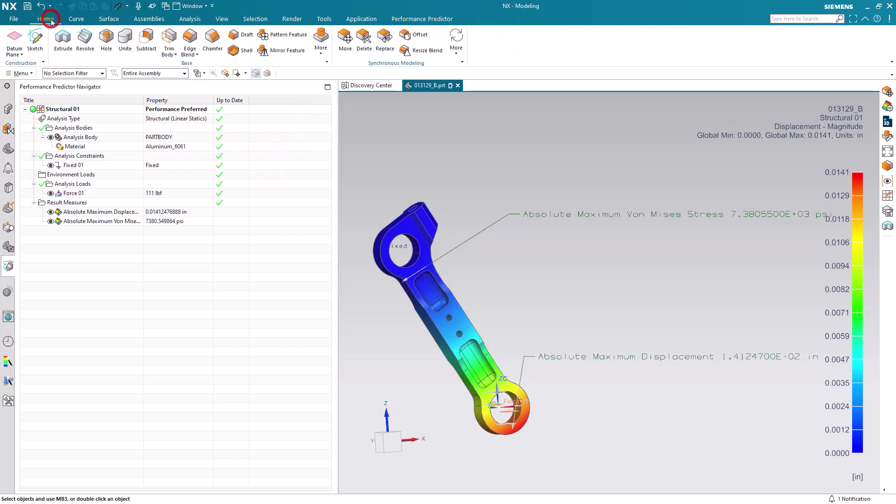
Start a Move Face on the brace's long side face with distance thk = 0.25 in.
left_click(345, 41)
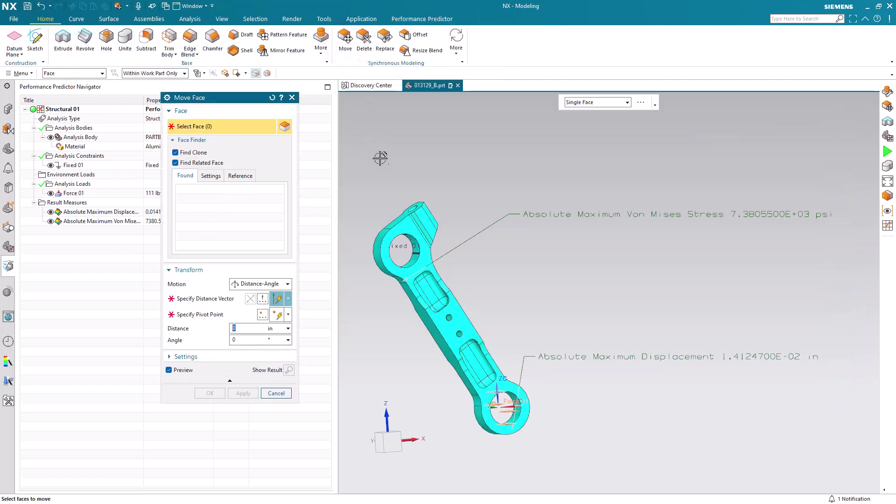
left_click(424, 319)
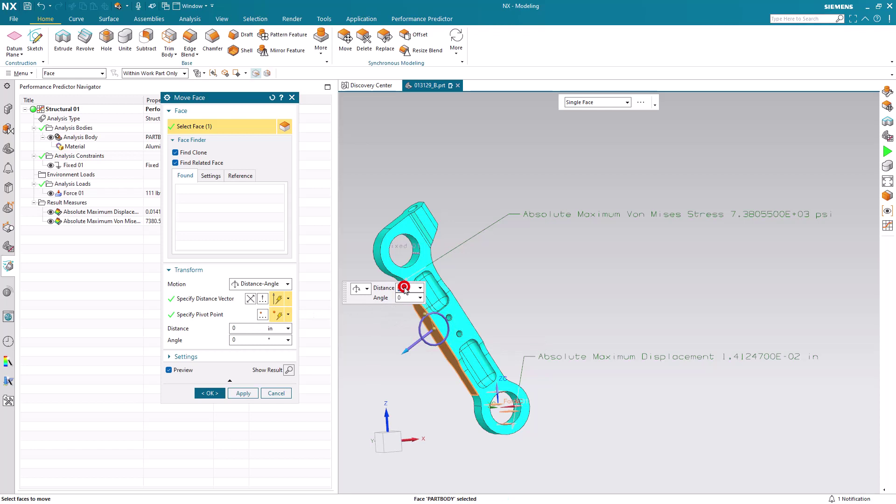
left_click(404, 288)
type("thk=.25")
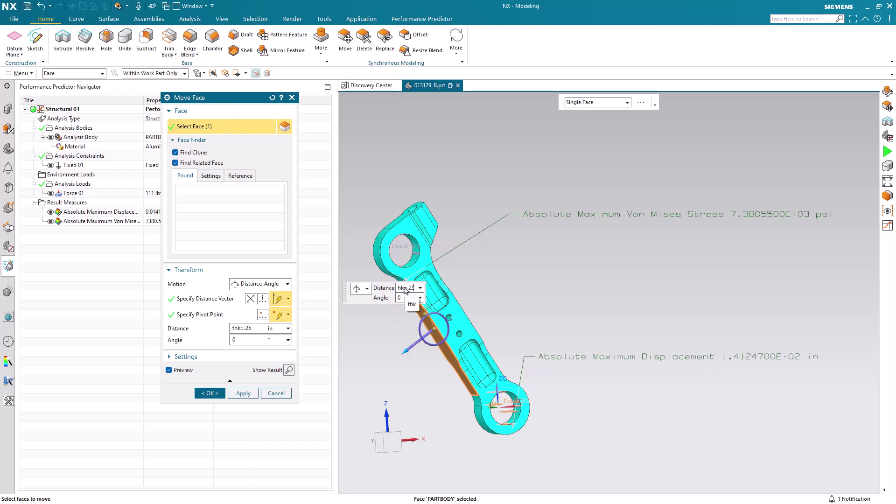
key("Return")
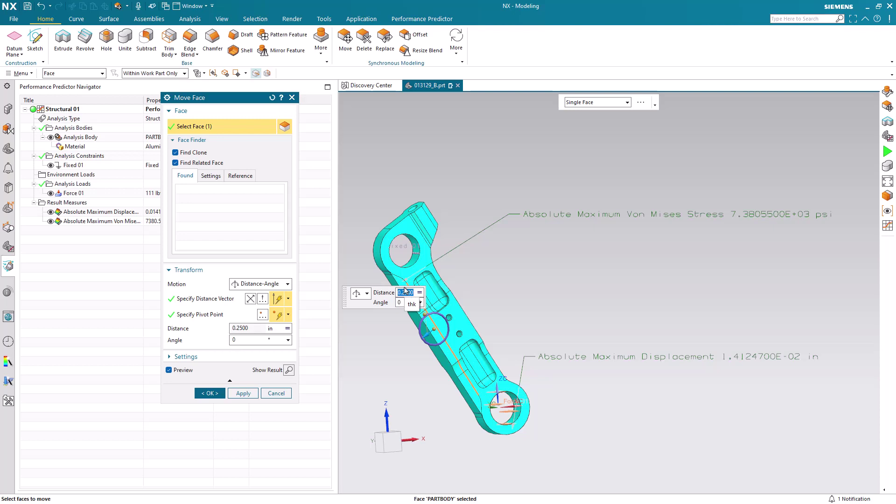
Add the eight related slot and fillet faces to the move, giving 9 faces.
middle_click_drag(498, 301, 472, 314)
scroll(508, 327, "up", 6)
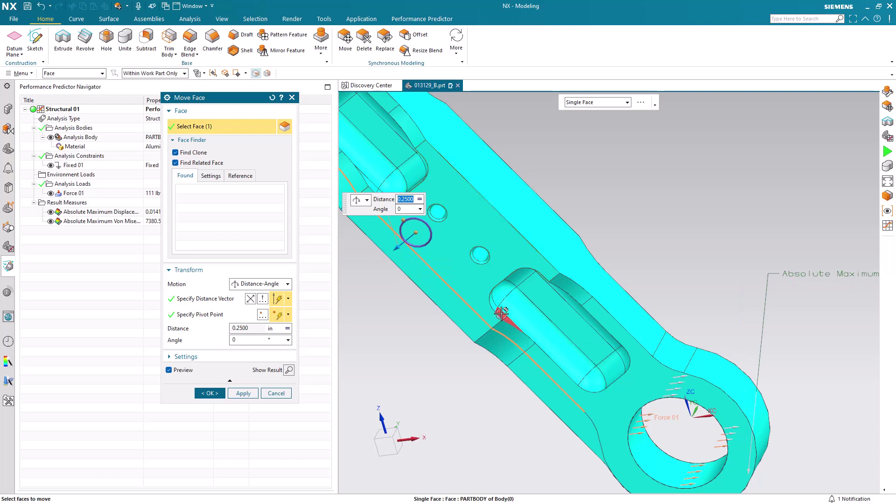
left_click(501, 313)
left_click(501, 301)
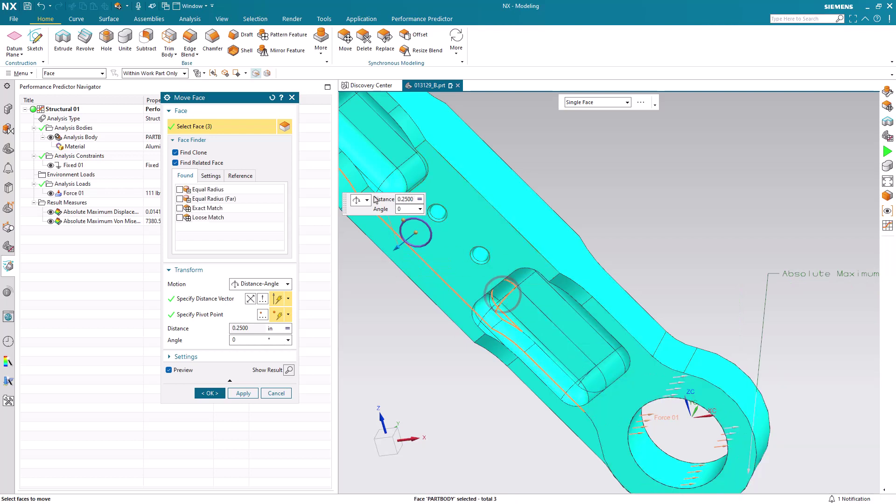
left_click(379, 188)
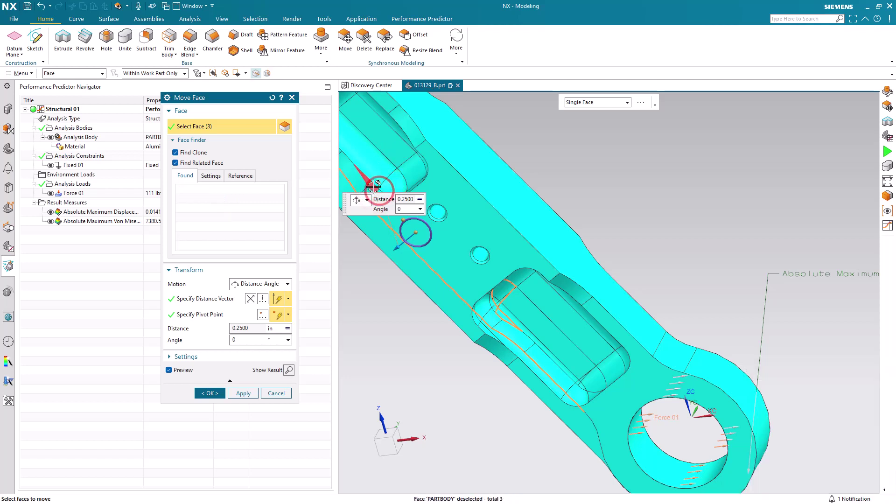
left_click(390, 186)
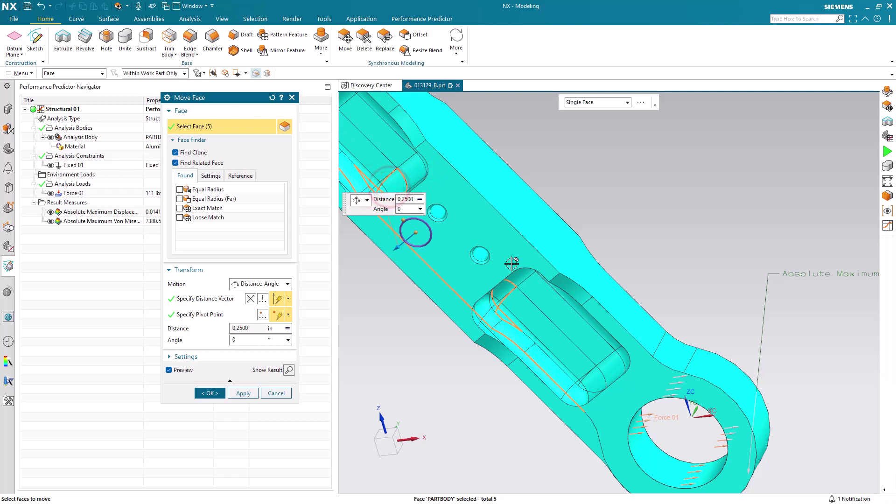
middle_click_drag(392, 189, 597, 234)
scroll(576, 308, "down", 3)
scroll(638, 160, "up", 8)
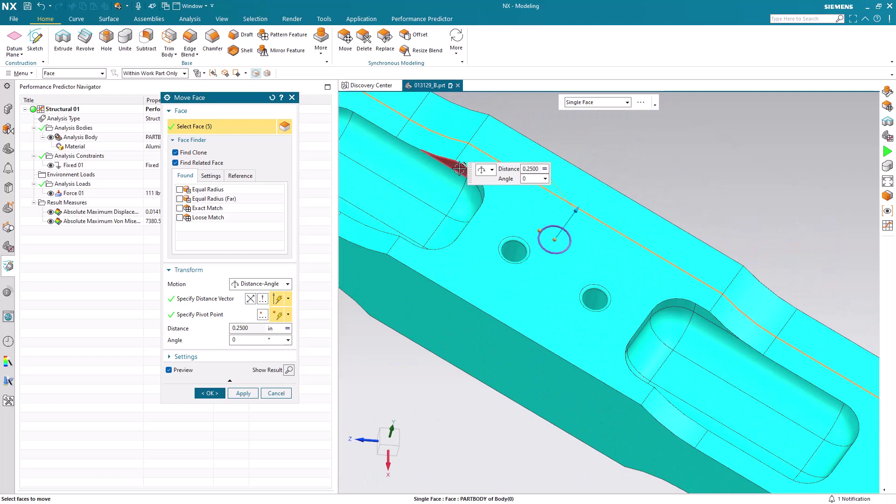
left_click(466, 187)
left_click(695, 315)
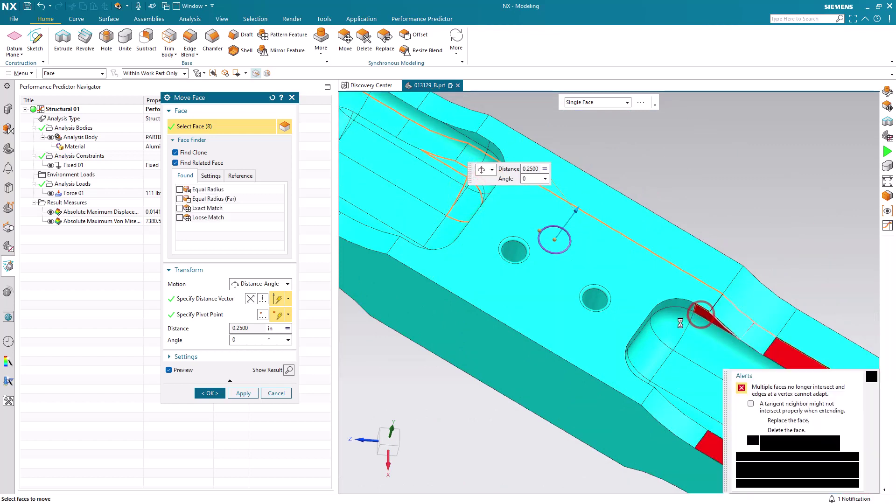
scroll(649, 319, "down", 4)
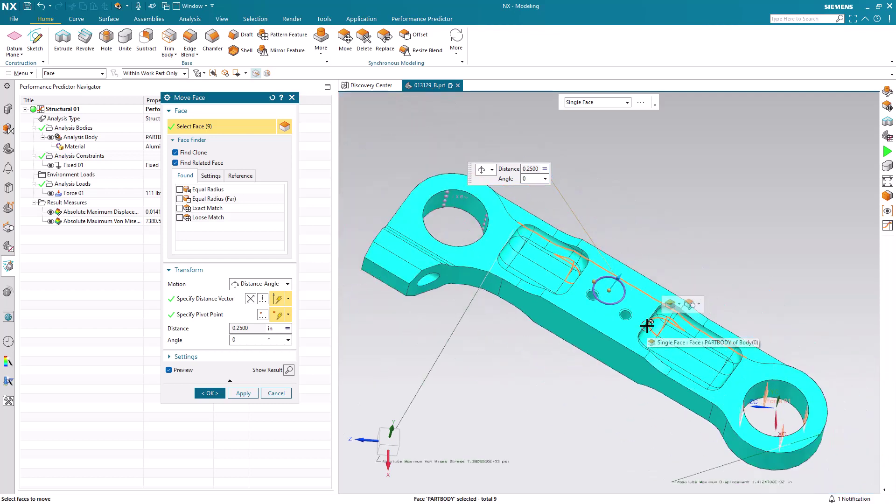
middle_click_drag(637, 307, 491, 321)
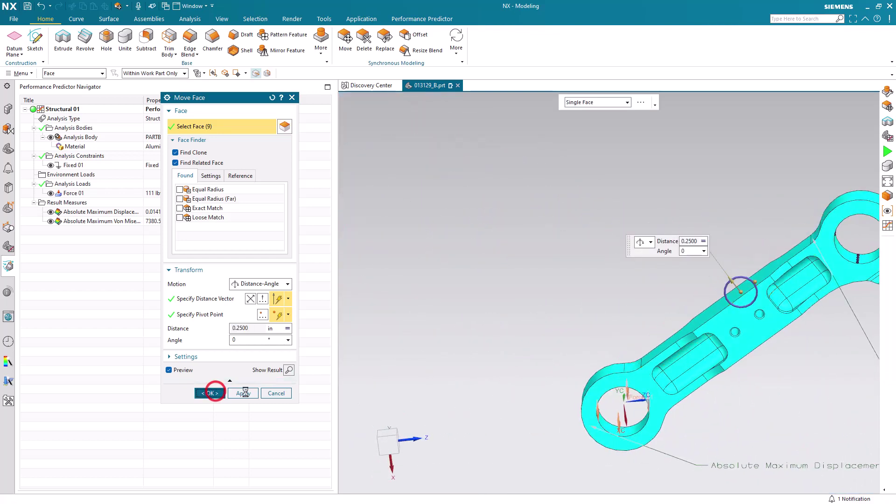
Apply the 0.25 in face move and review the updated 0.0082 in, 4825 psi results.
left_click(211, 393)
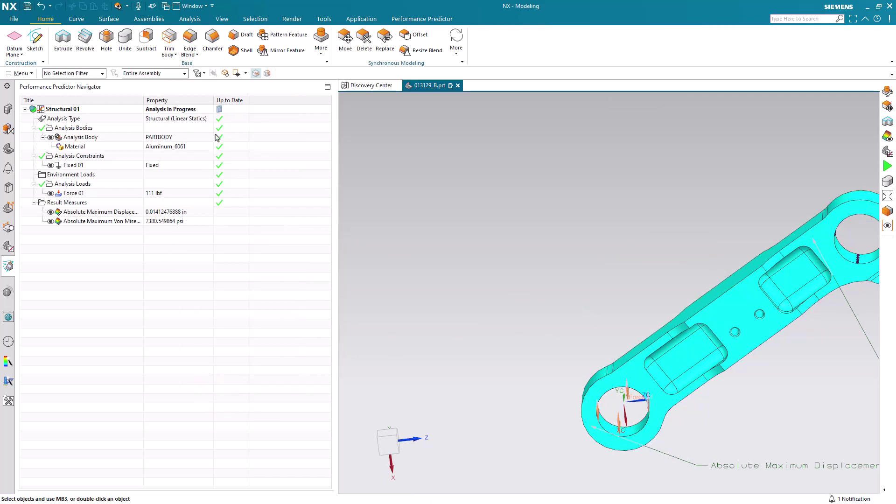
mouse_move(221, 110)
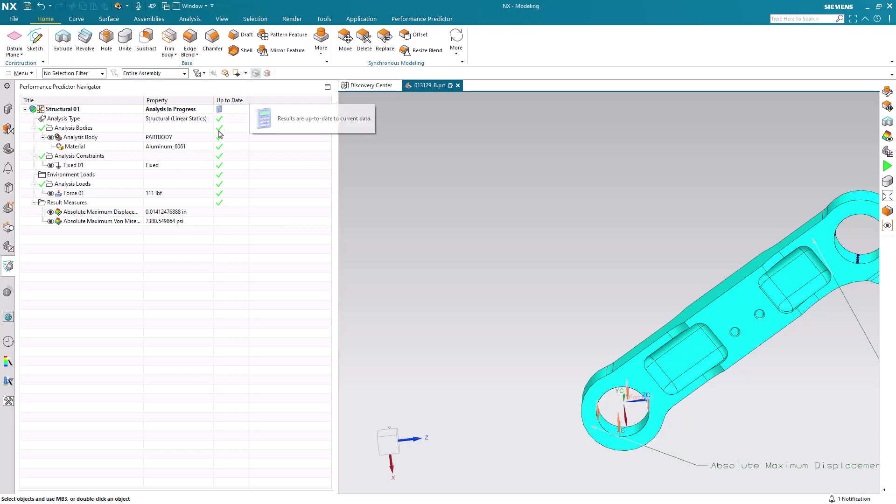
mouse_move(230, 227)
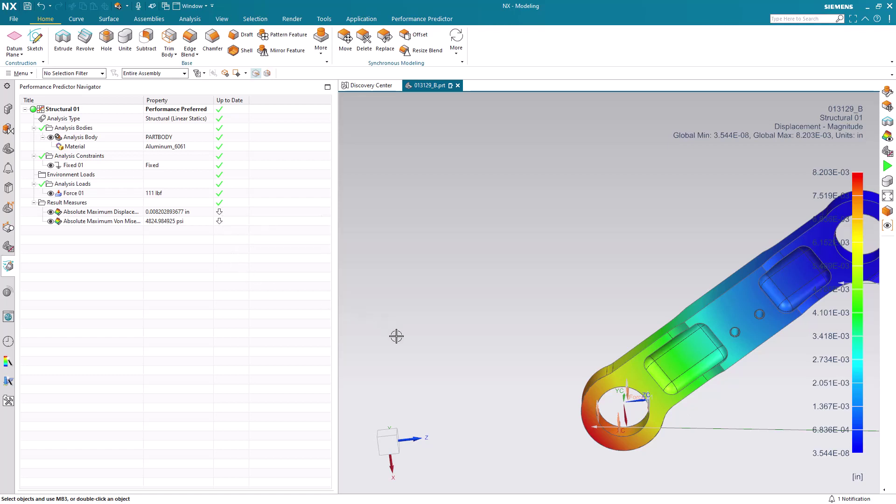
scroll(397, 336, "down", 2)
middle_click_drag(682, 338, 787, 334)
scroll(693, 314, "up", 3)
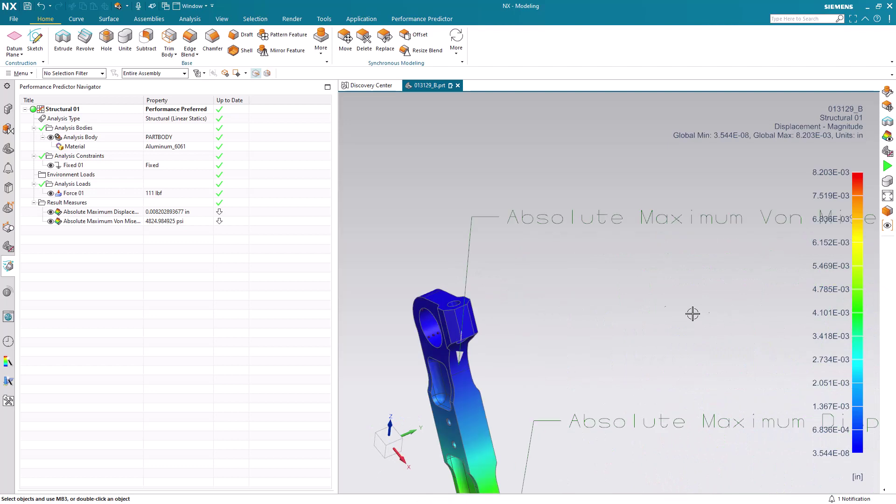
scroll(466, 285, "down", 1)
scroll(509, 409, "up", 1)
middle_click_drag(509, 409, 559, 394)
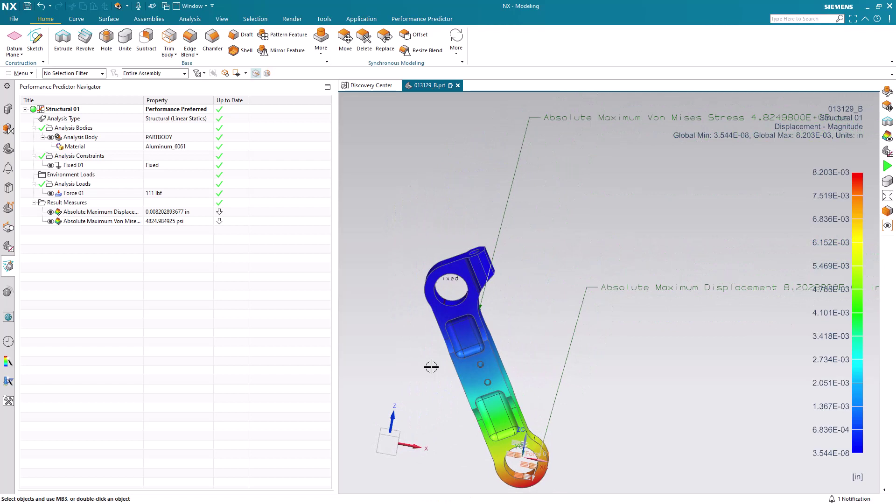
left_click(411, 20)
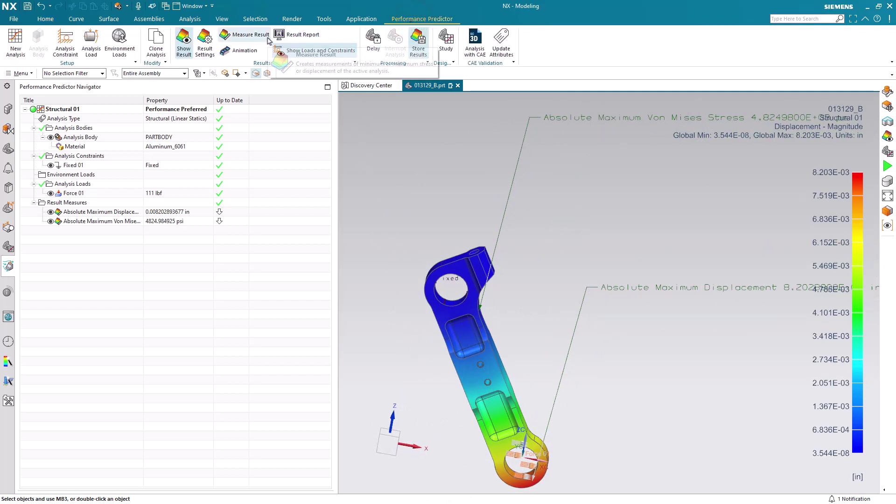
Start a new optimization study with the Design Space Explorer tools and study tree shown.
left_click(446, 42)
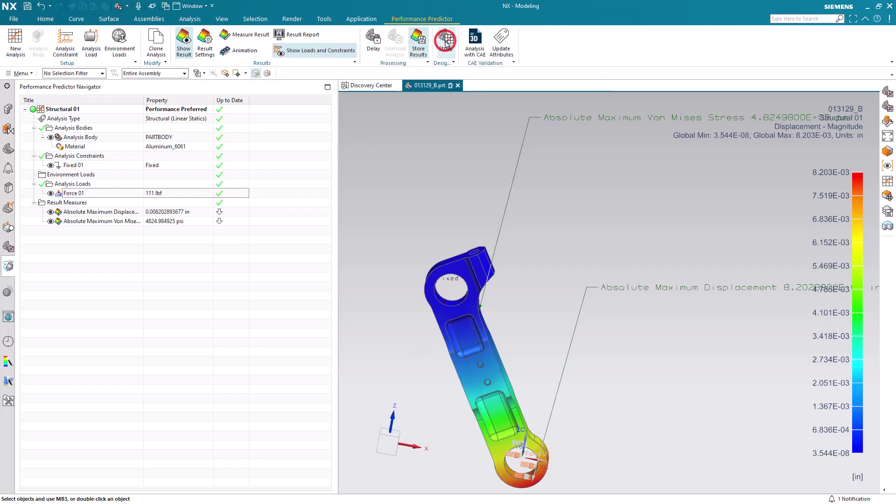
right_click(485, 22)
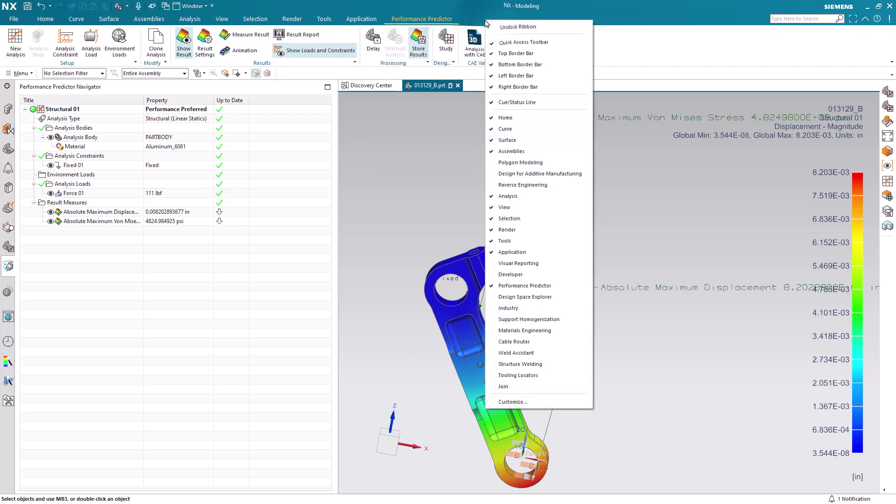
left_click(518, 297)
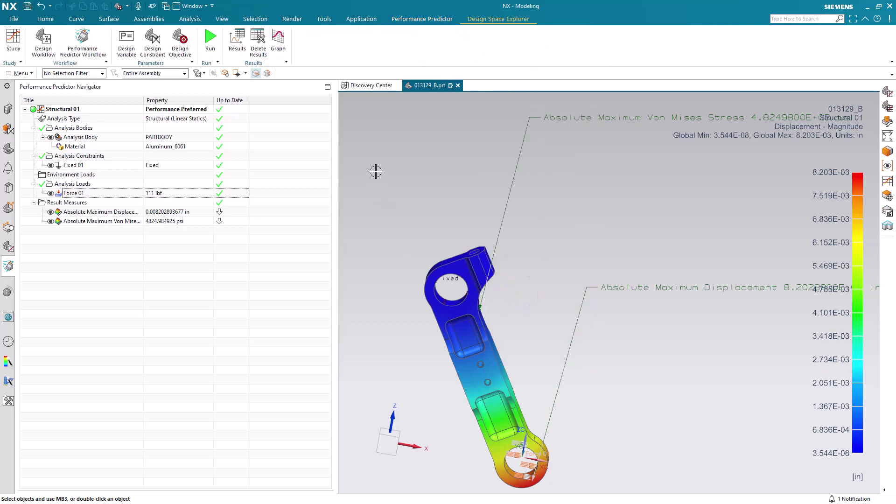
left_click(10, 249)
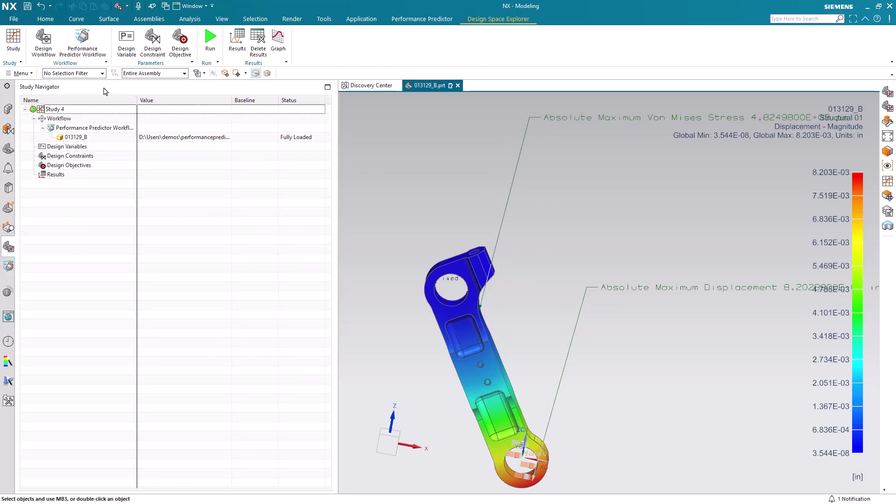
Define user expression thk as a continuous variable from -0.1 to 0.25 in.
left_click(127, 42)
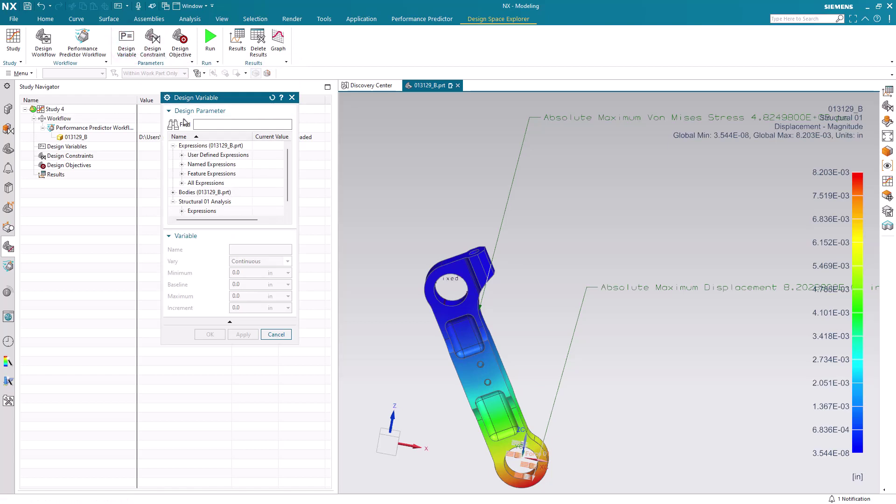
left_click(182, 155)
left_click(201, 165)
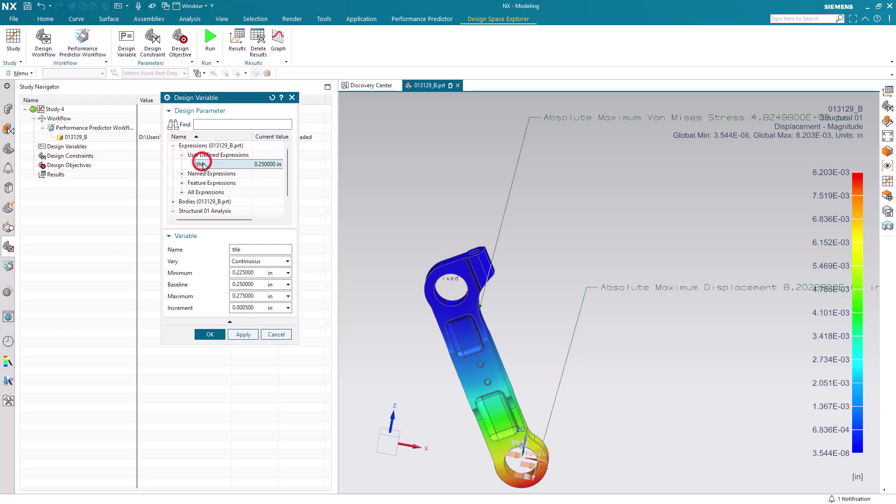
left_click(258, 262)
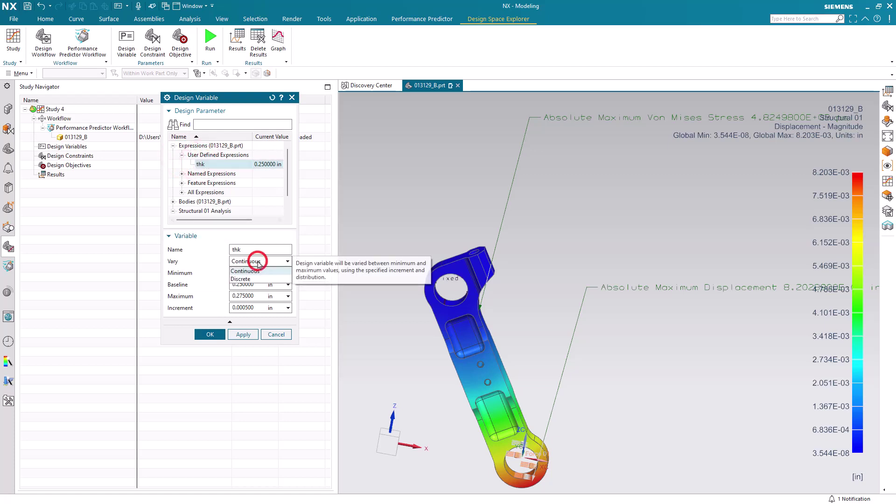
left_click(257, 261)
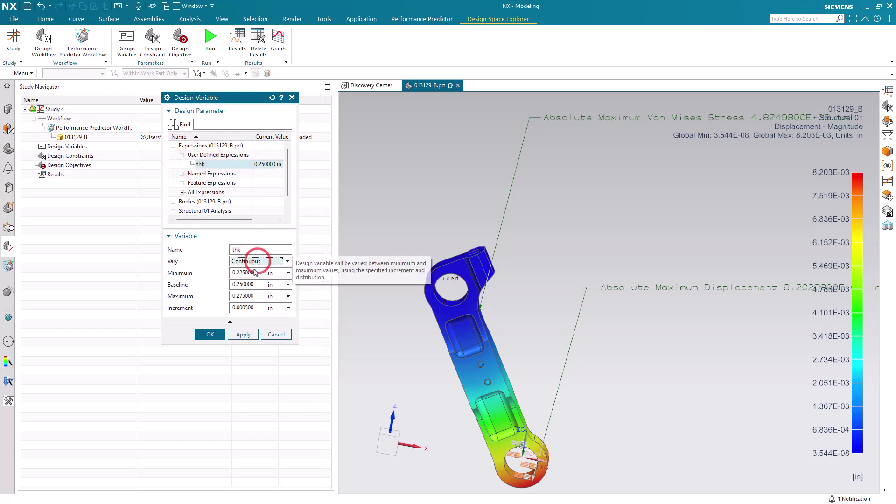
double_click(253, 273)
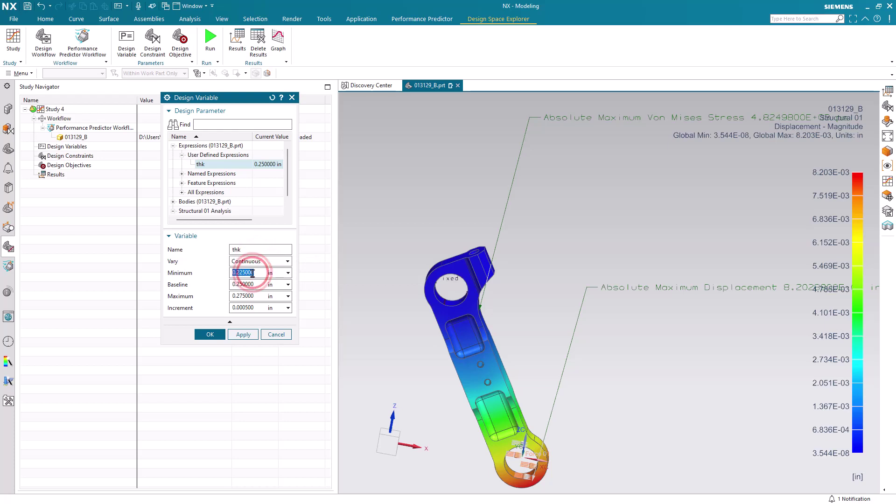
type("-.1")
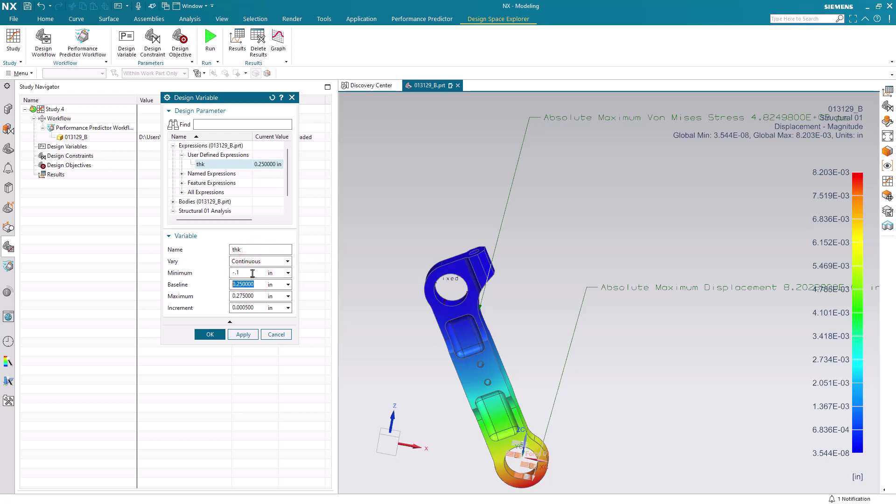
key("Tab")
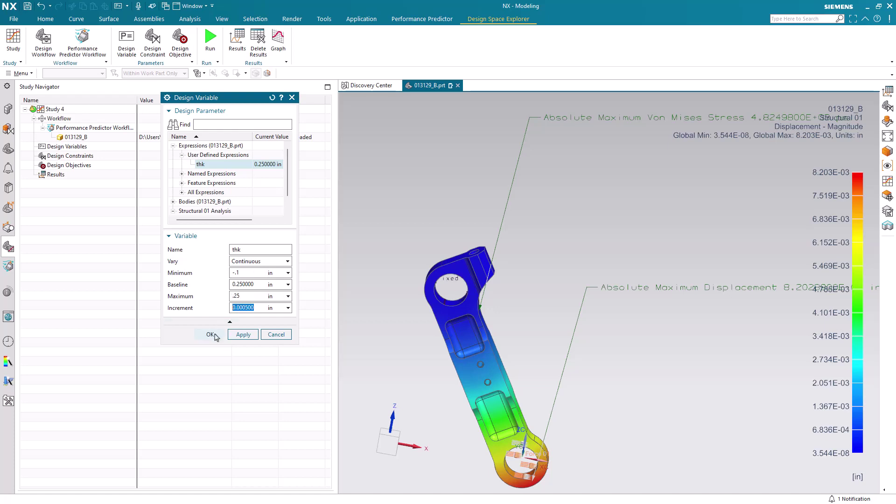
left_click(214, 334)
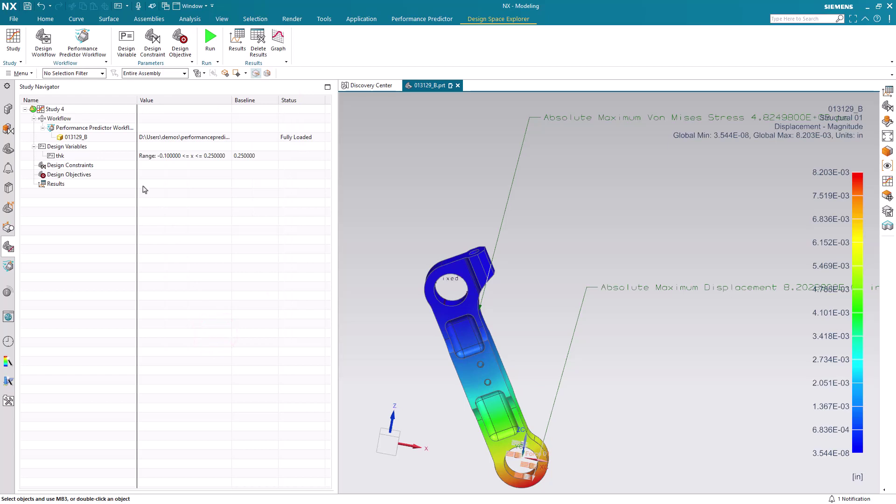
Pick Structural 01's result measure p88 (maximum displacement) and cap it at ≤ 0.01 in.
left_click(148, 50)
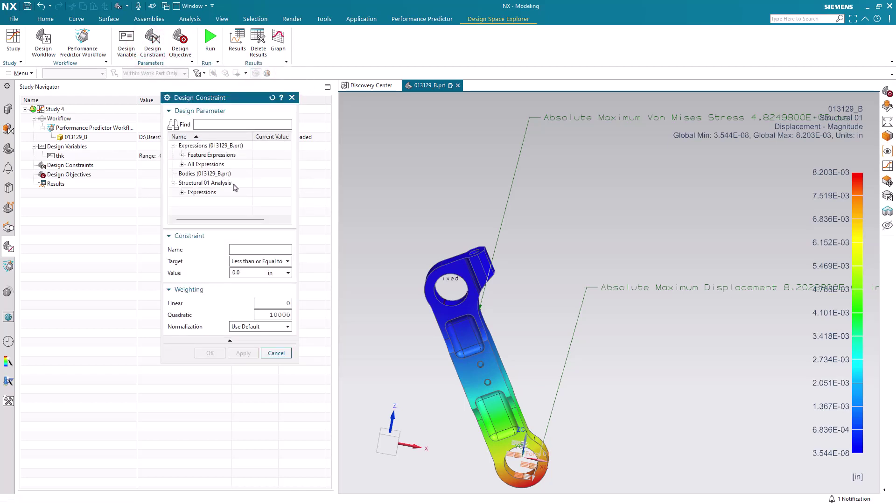
left_click(182, 193)
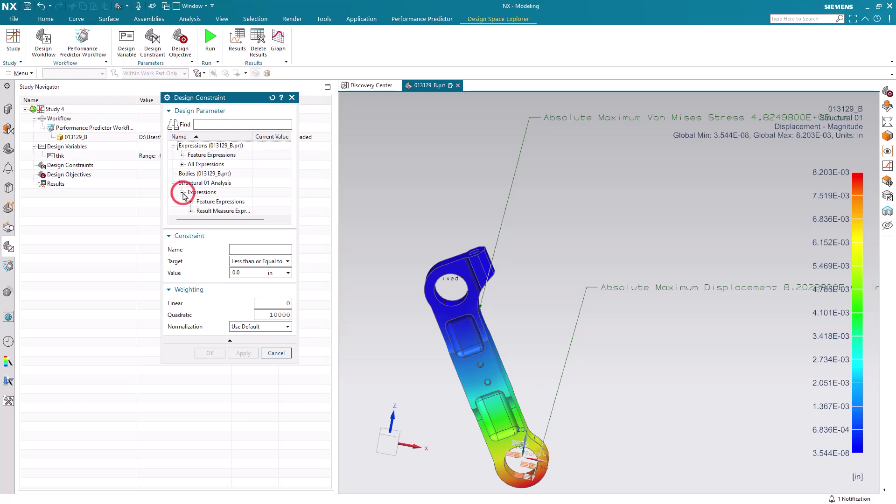
left_click(191, 212)
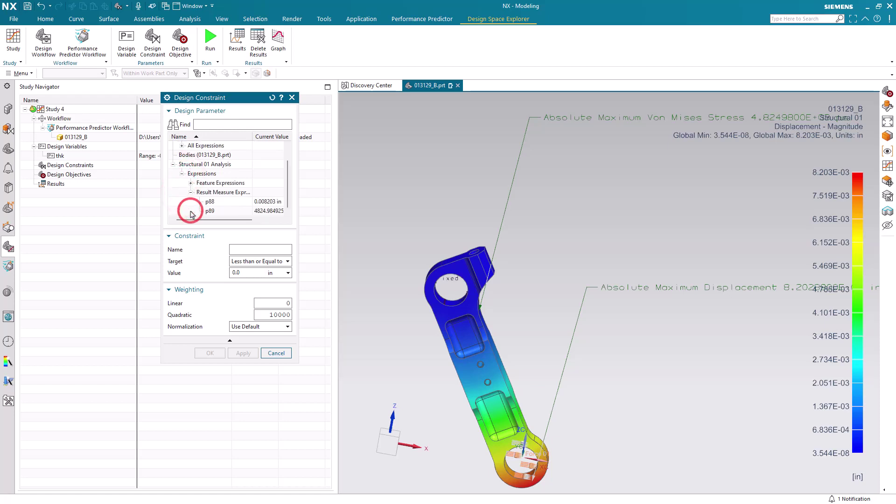
left_click(241, 204)
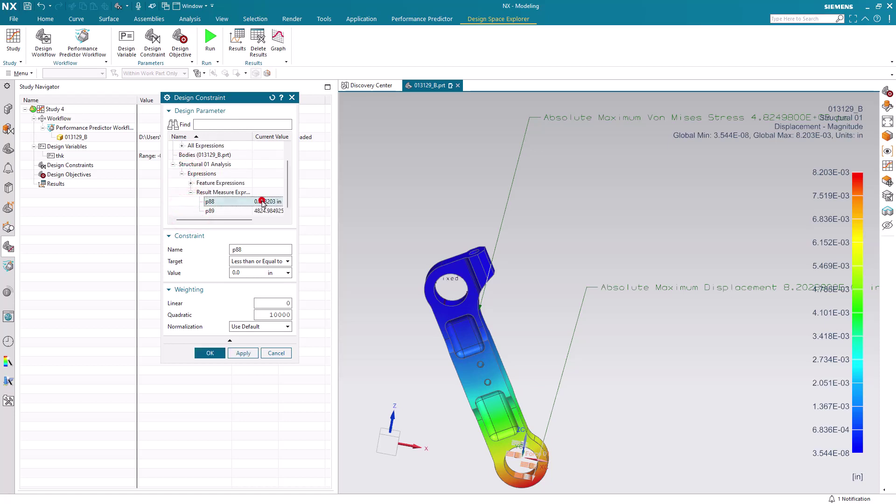
left_click(253, 276)
type("1")
left_click(217, 352)
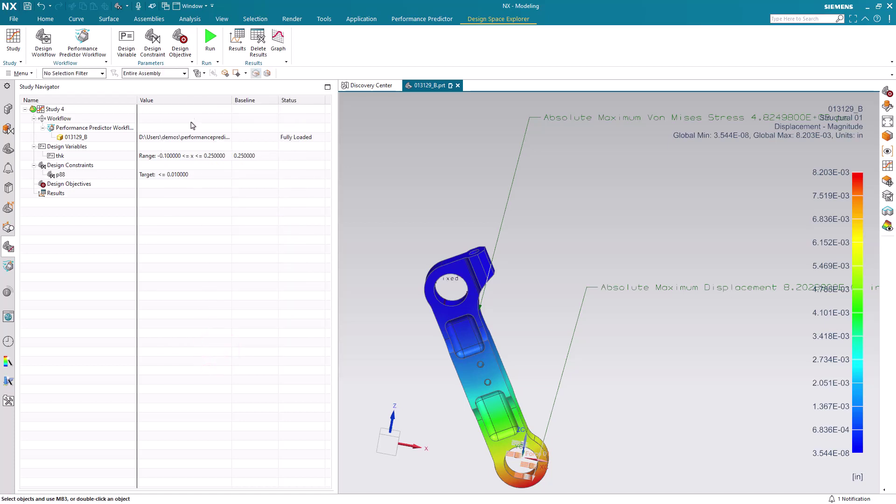
Add a design objective that minimizes the part mass expression p36 (0.391053 lbm).
left_click(180, 41)
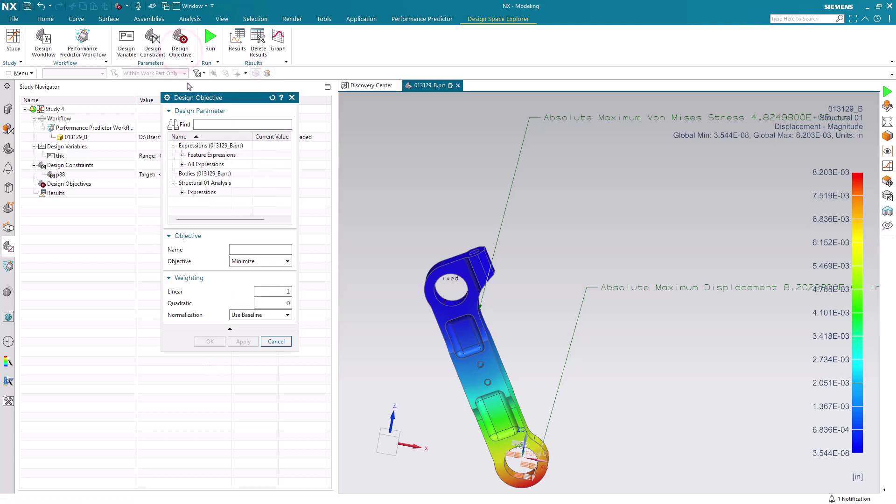
left_click(182, 165)
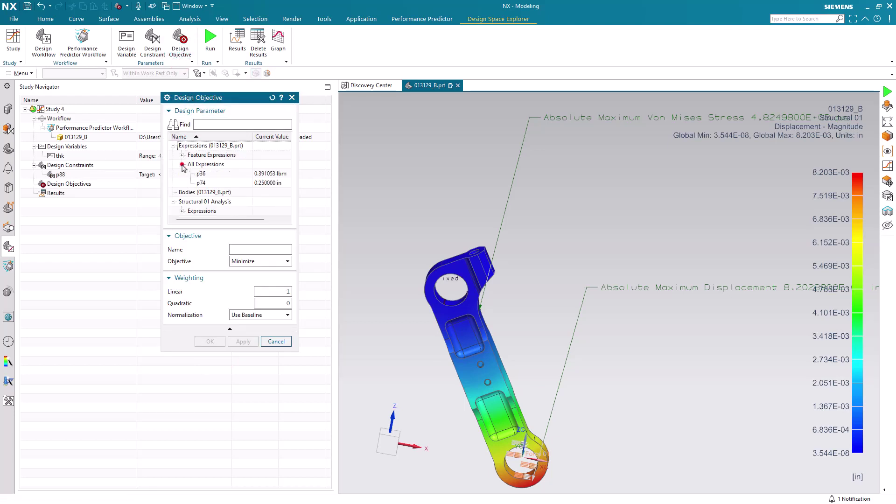
left_click(269, 174)
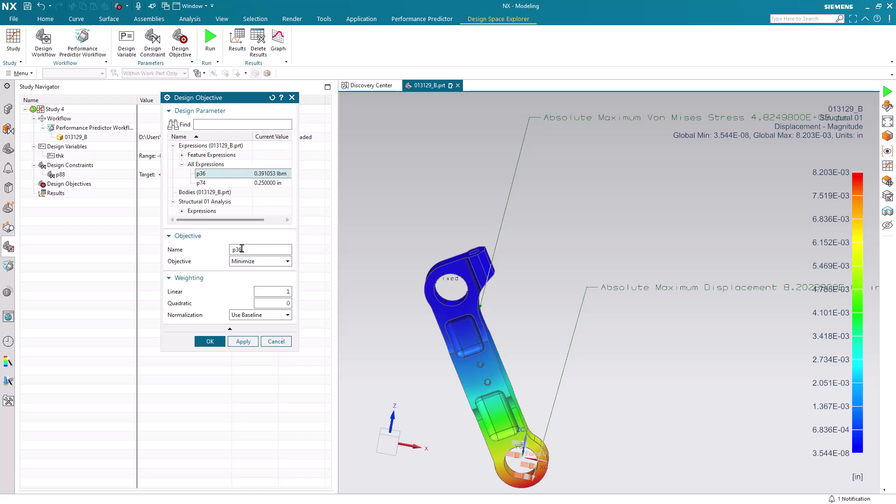
left_click(241, 262)
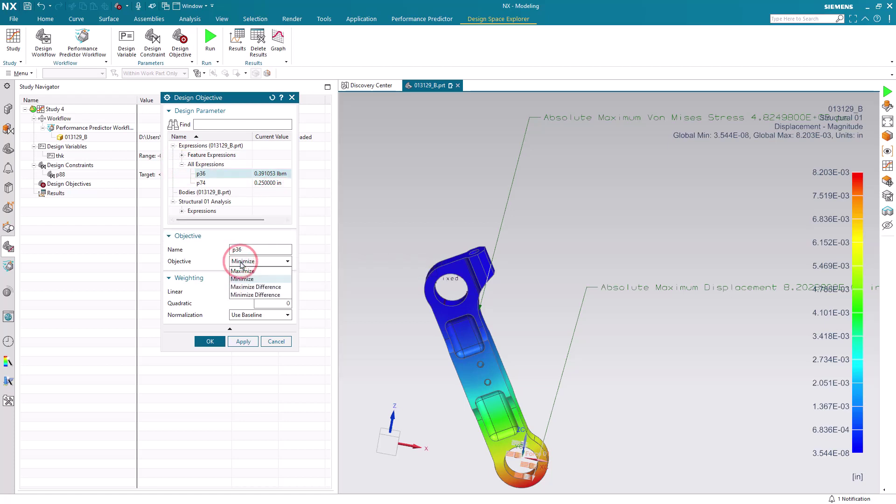
left_click(241, 263)
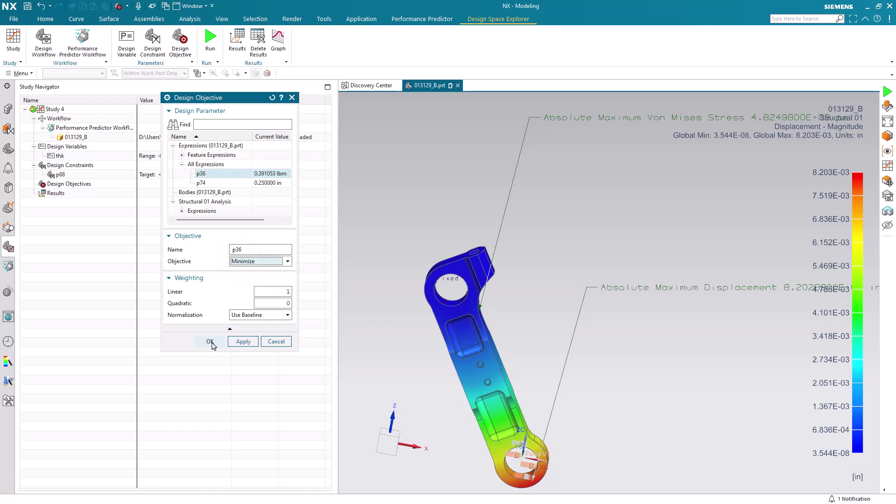
left_click(211, 342)
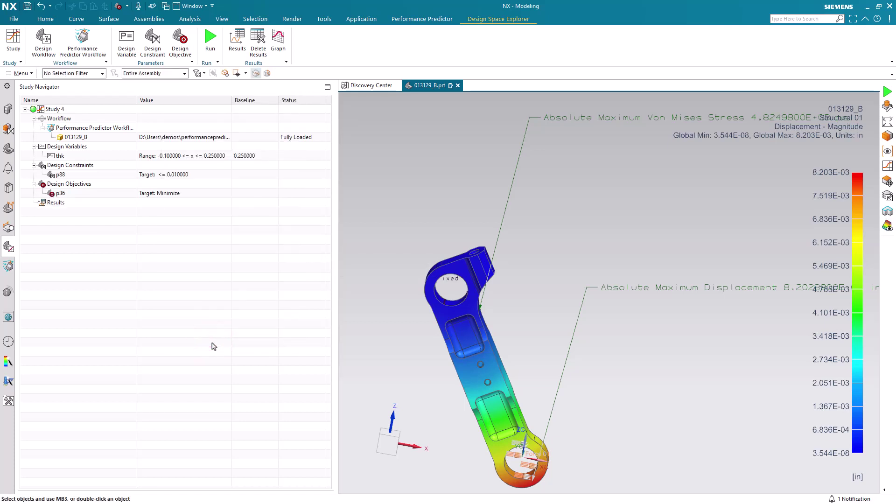
Run the study for 10 iterations with Save set to All results.
left_click(210, 37)
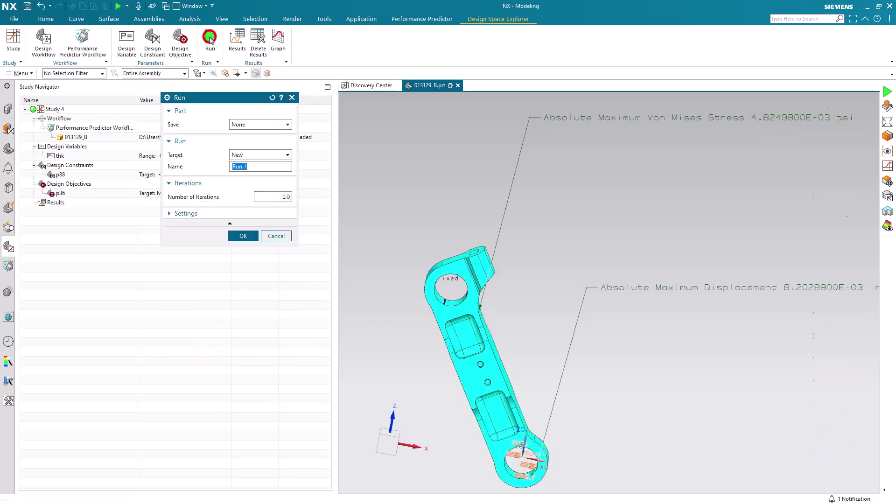
left_click(252, 124)
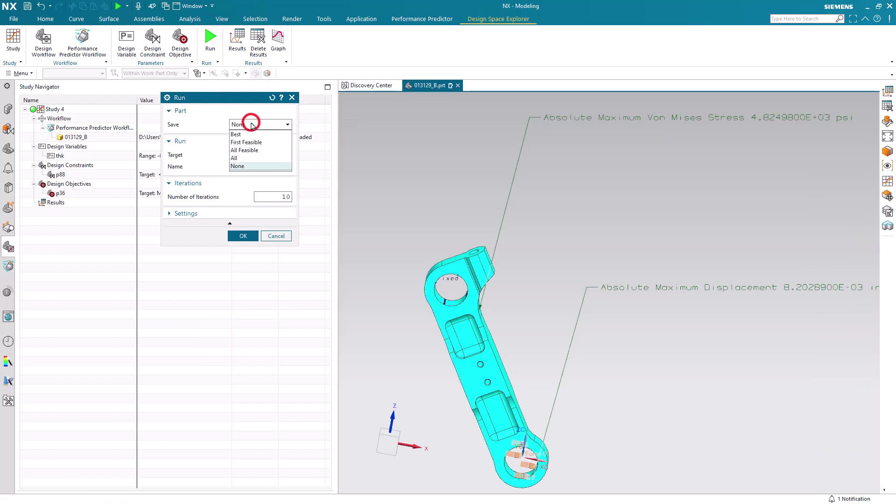
left_click(255, 159)
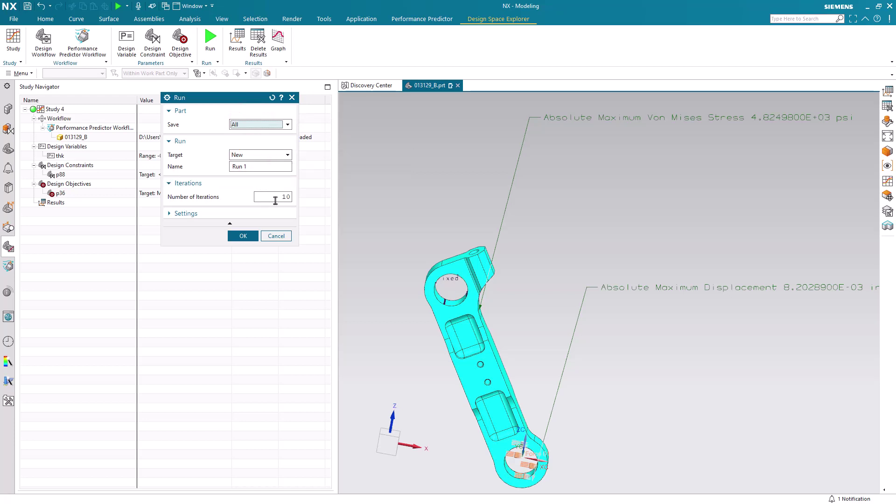
left_click(255, 214)
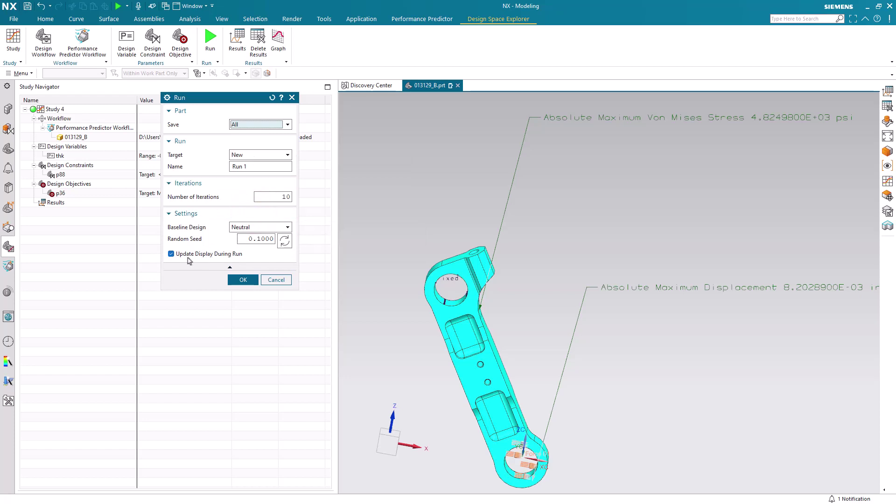
left_click(234, 280)
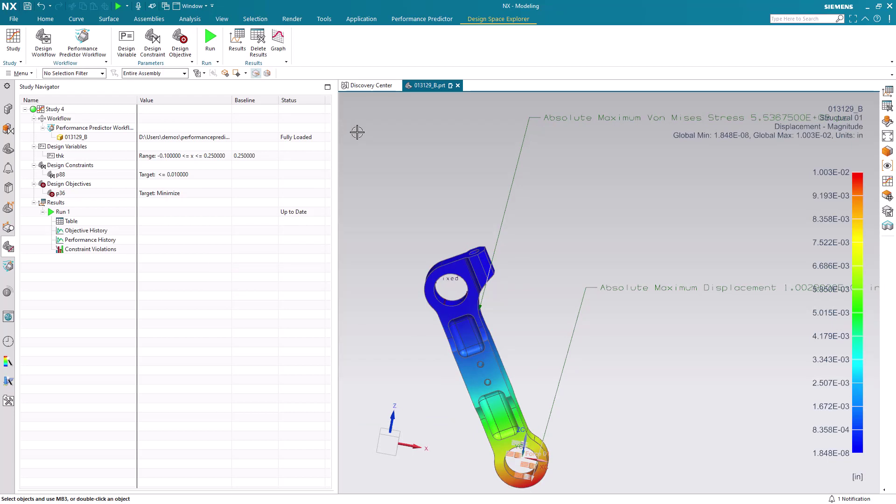
Apply design 7 (thk 0.1525 in) from the results table, giving 9.868E-03 in displacement.
left_click(237, 49)
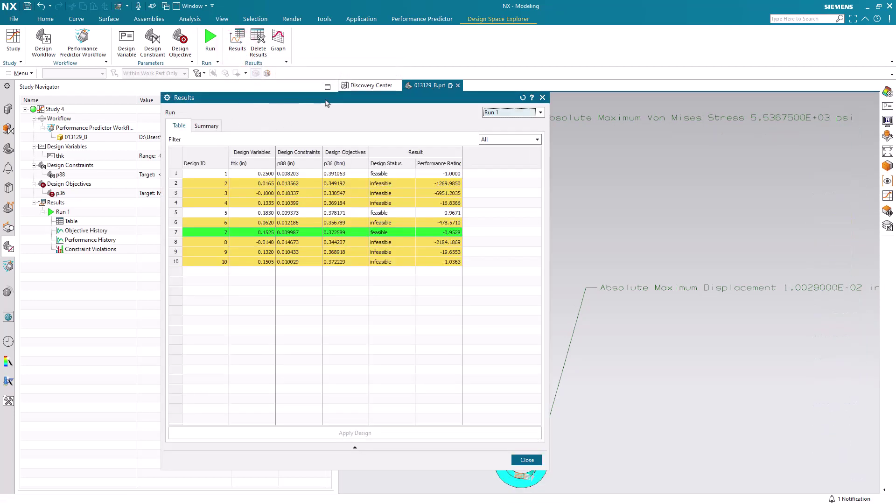
left_click_drag(324, 98, 187, 92)
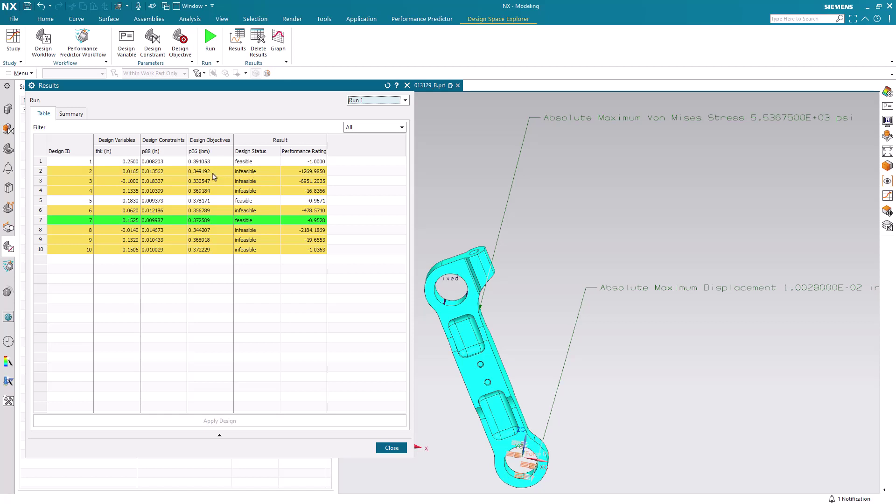
right_click(202, 224)
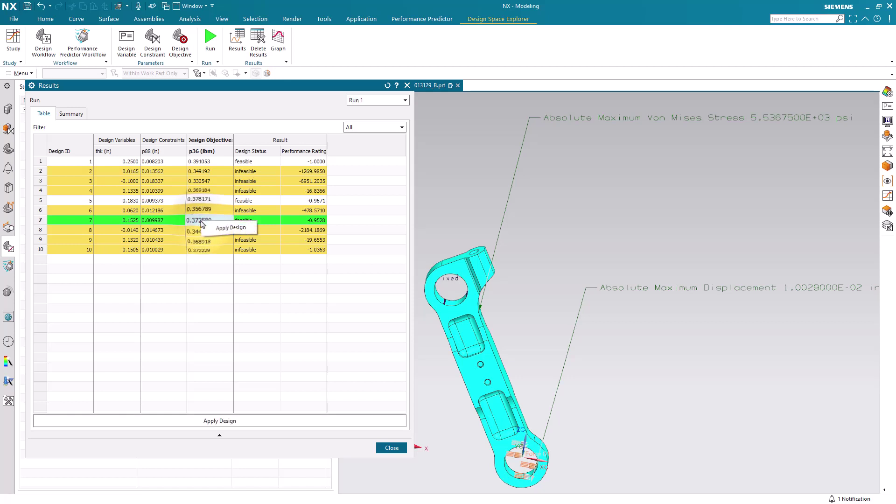
left_click(208, 229)
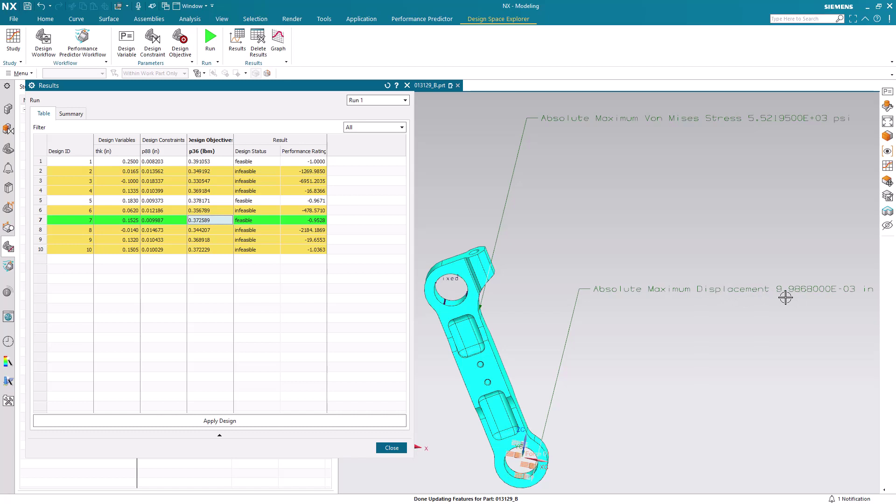
left_click(400, 448)
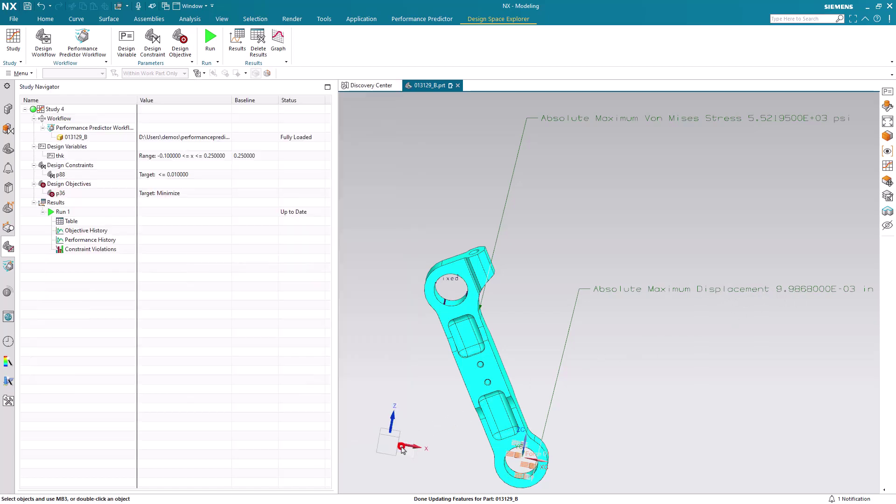